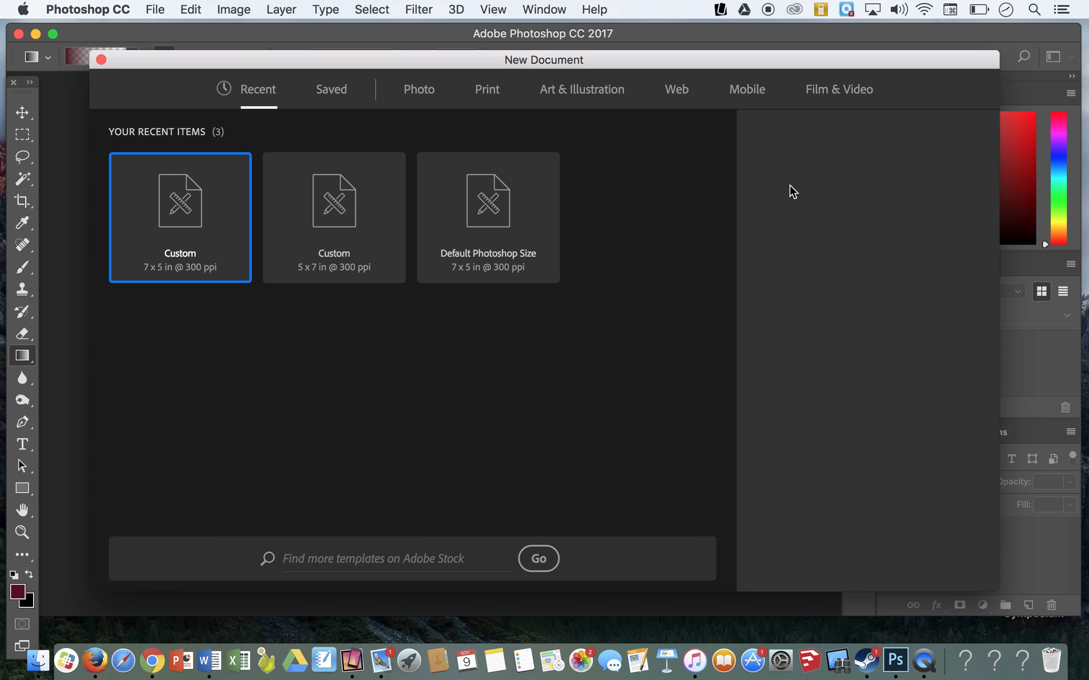
Step: Create a 7 x 5 inch, 300 ppi RGB document with a white background, named "shape and font"
{"action": "left_click", "coordinate": [793, 160]}
{"action": "type", "text": "shape and font"}
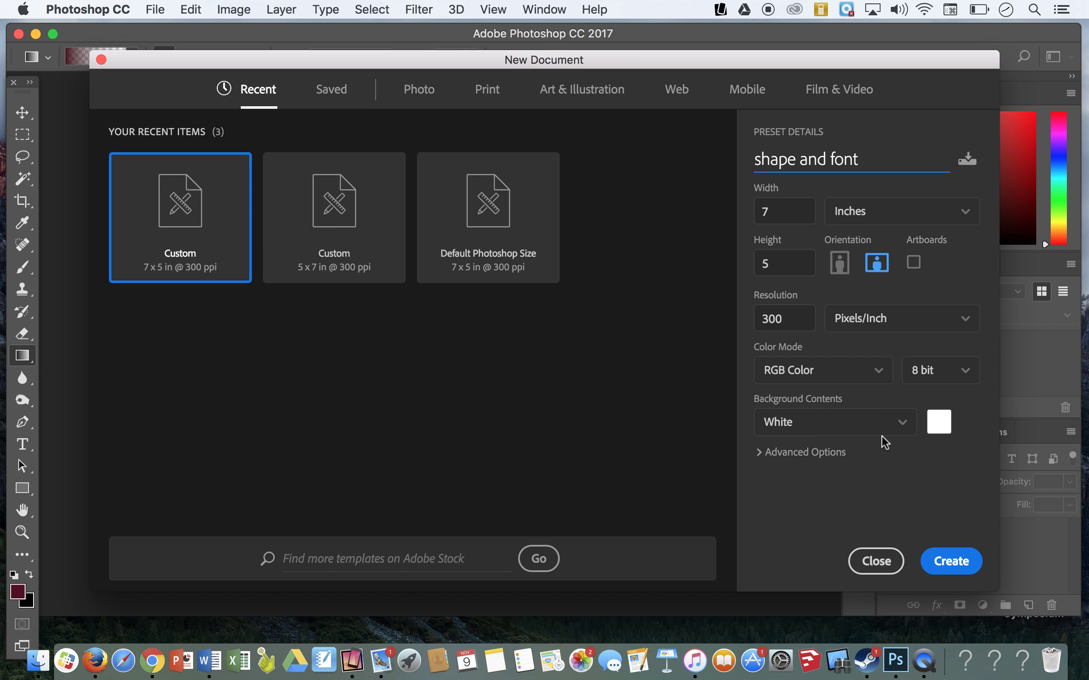
{"action": "key", "text": "Return"}
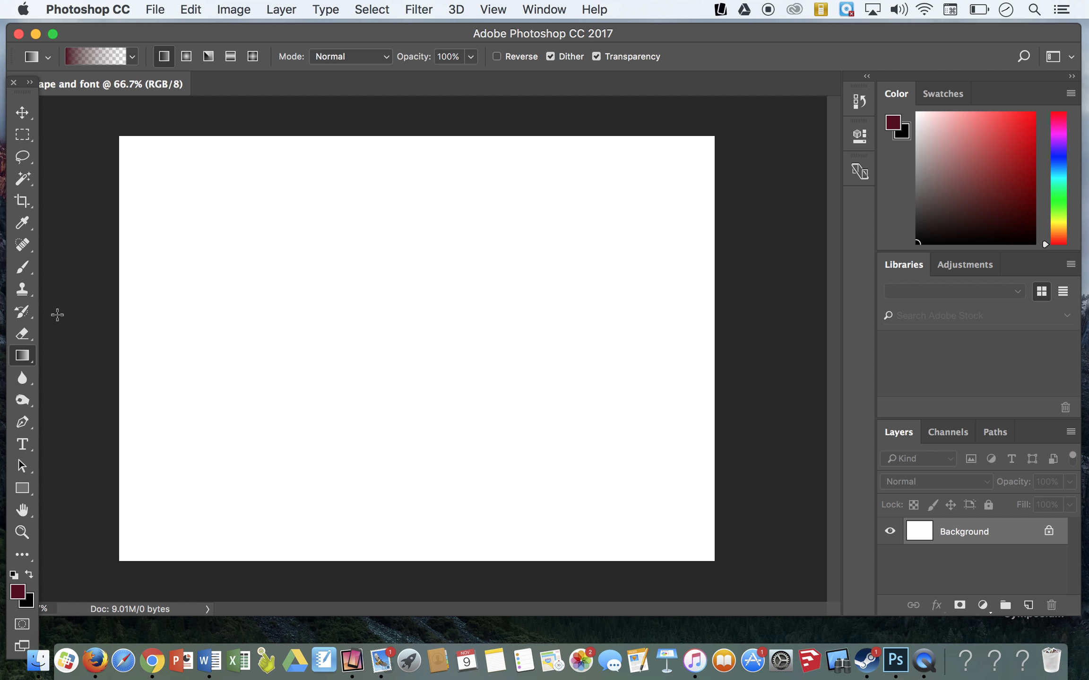
Step: Set the text color for the Type tool to a very dark maroon
{"action": "left_click", "coordinate": [22, 447]}
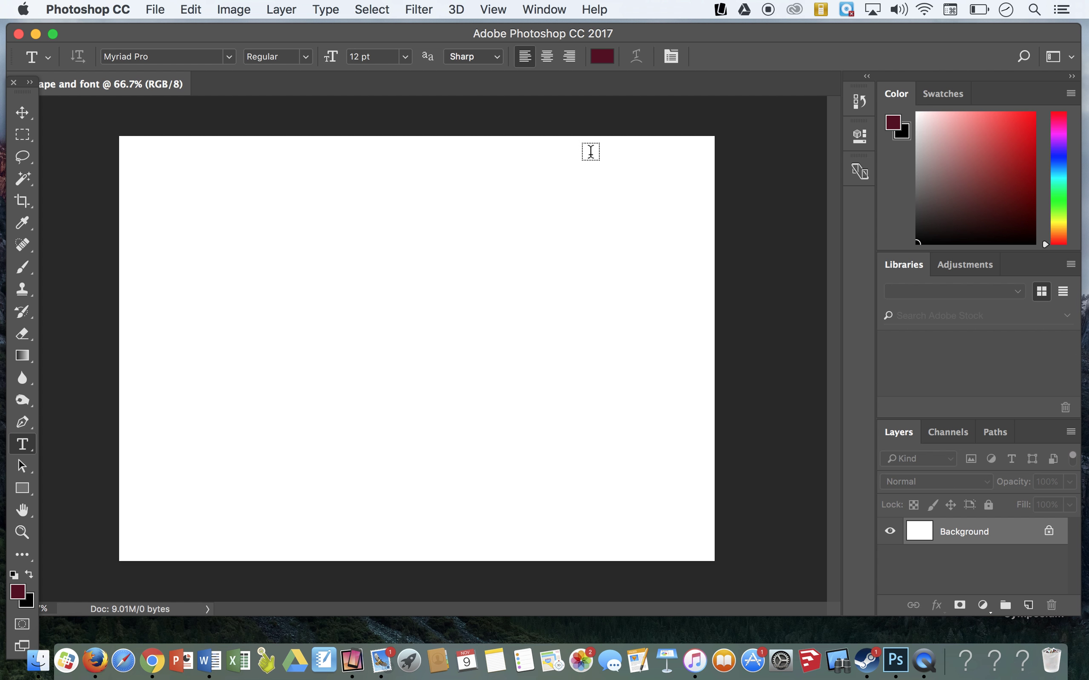
{"action": "left_click", "coordinate": [601, 57]}
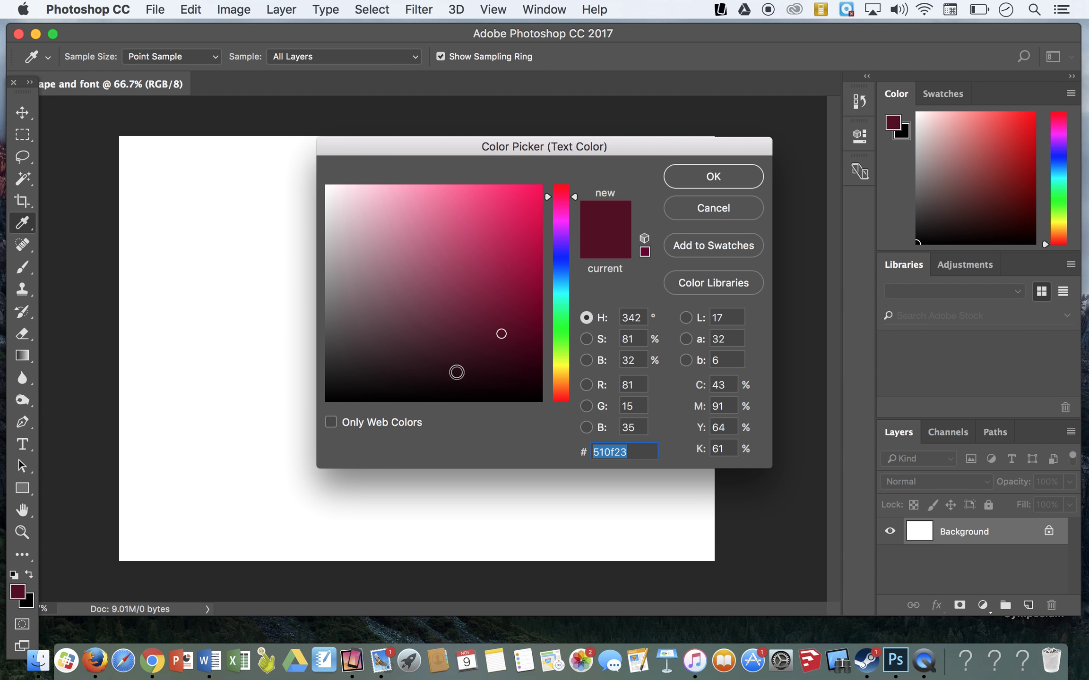
{"action": "left_click", "coordinate": [480, 354]}
{"action": "left_click", "coordinate": [713, 176]}
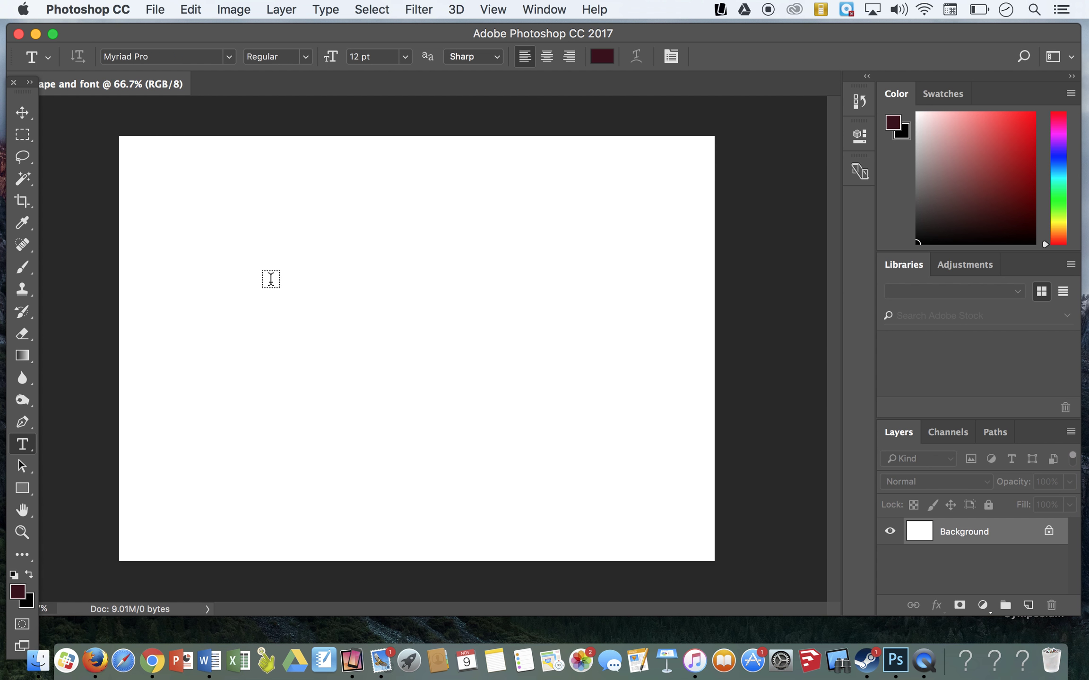
Step: Add the teacher's title and surname as 72 pt point text in the upper part of the canvas
{"action": "left_click", "coordinate": [261, 284]}
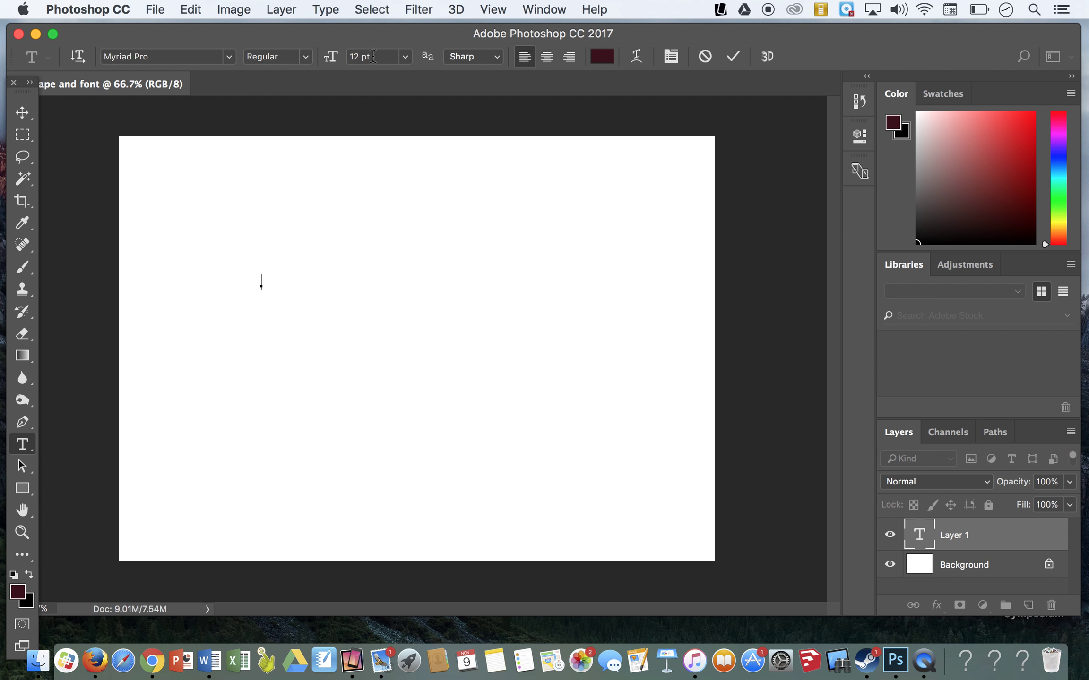
{"action": "left_click", "coordinate": [406, 59]}
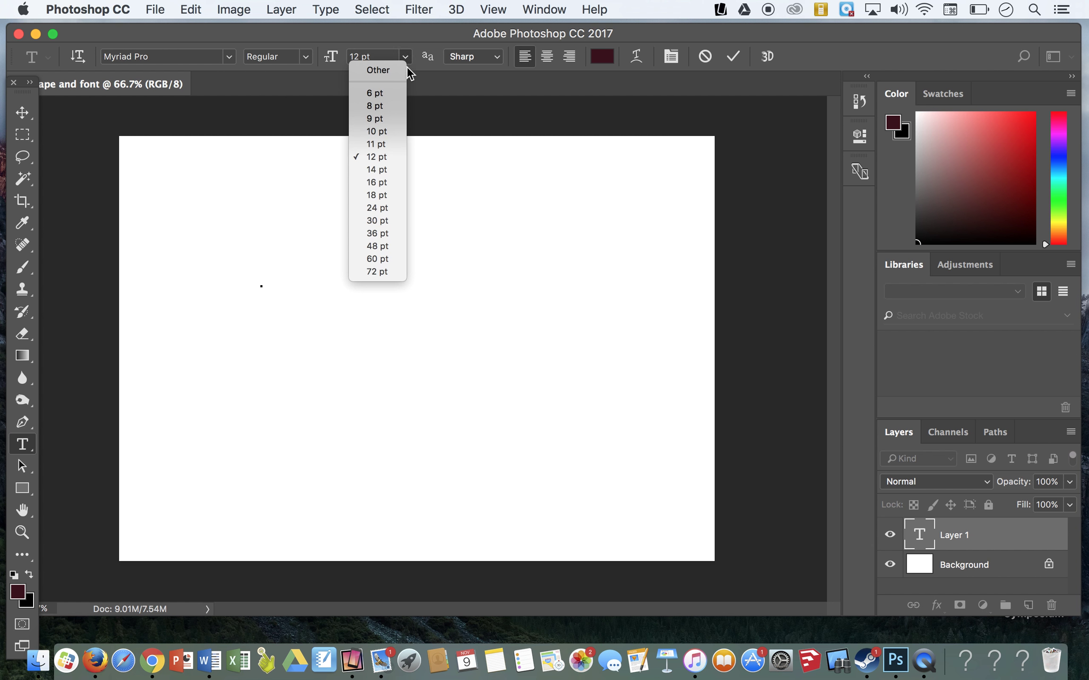
{"action": "left_click", "coordinate": [381, 274]}
{"action": "type", "text": "Mrs. Cadle"}
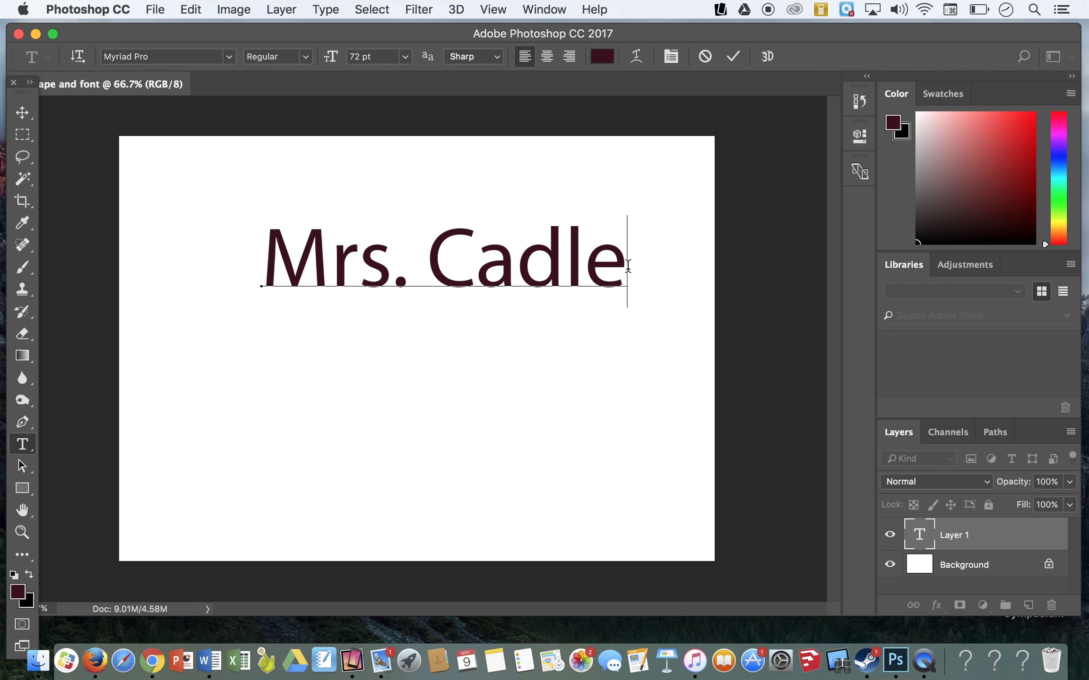
Step: Change the font of the entire name text to Phosphate Inline and commit the text edit
{"action": "double_click", "coordinate": [519, 264]}
{"action": "left_click_drag", "start_coordinate": [399, 258], "coordinate": [249, 259]}
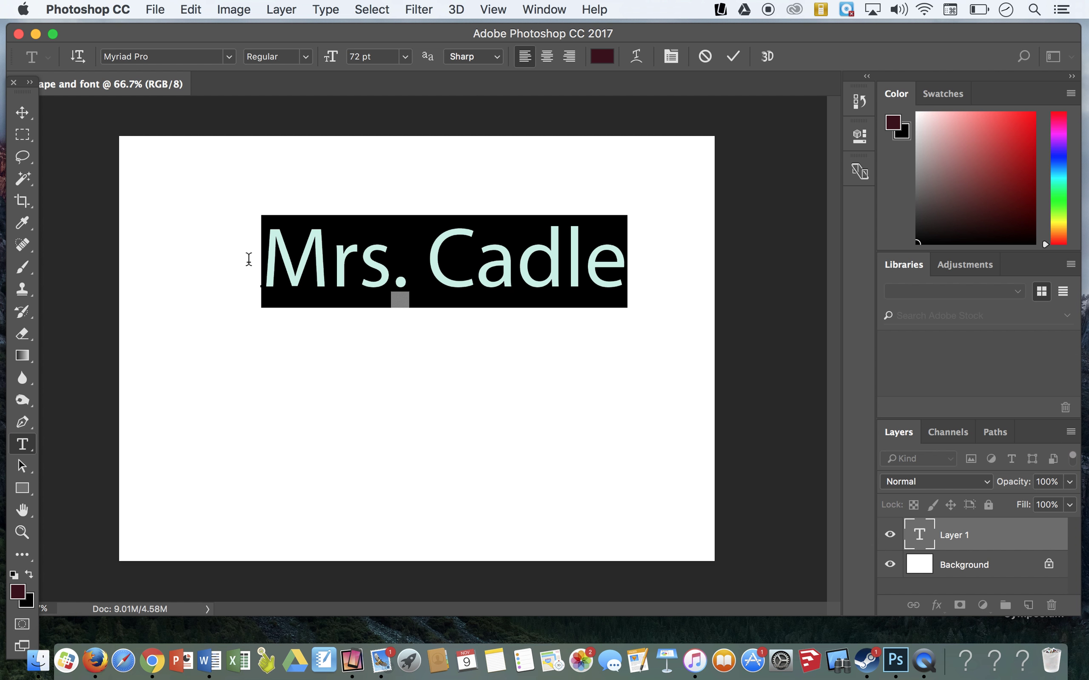
{"action": "left_click_drag", "start_coordinate": [150, 56], "coordinate": [96, 55]}
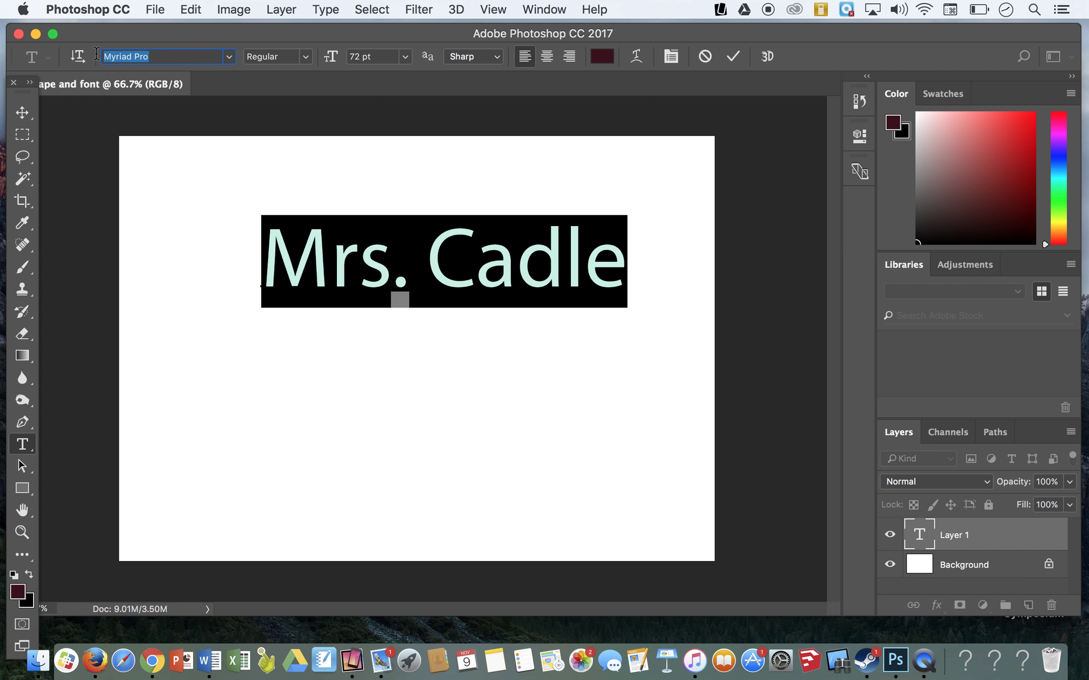
{"action": "key", "text": "Up"}
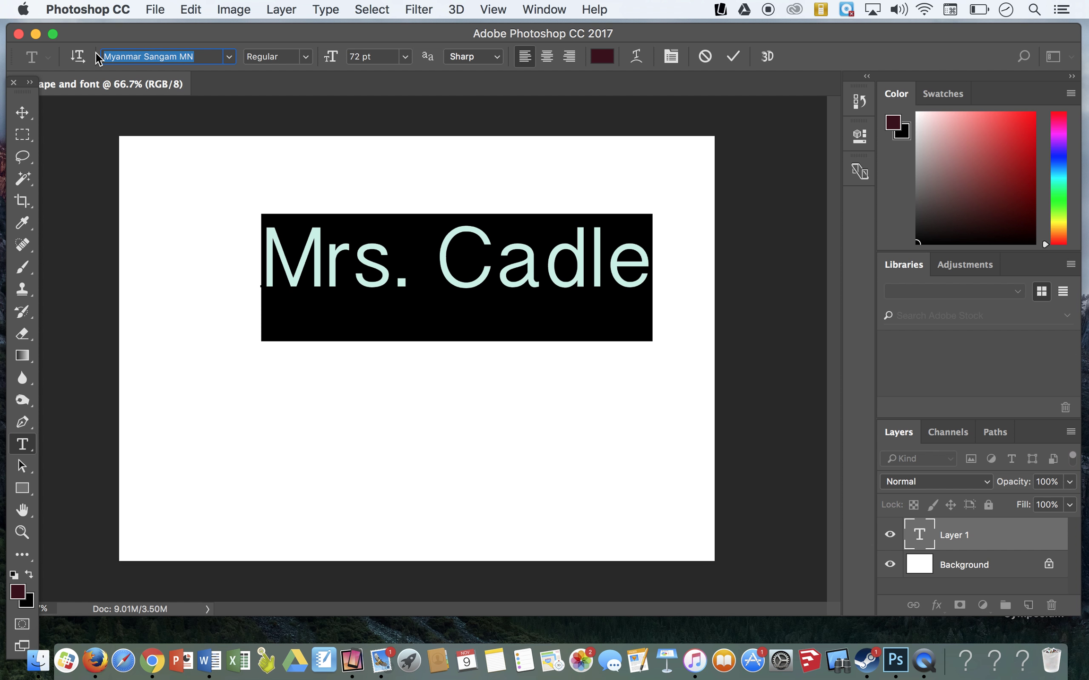
{"action": "key", "text": "Down"}
{"action": "key", "text": "Down"}
{"action": "key", "text": "Down"}
{"action": "key", "text": "Down"}
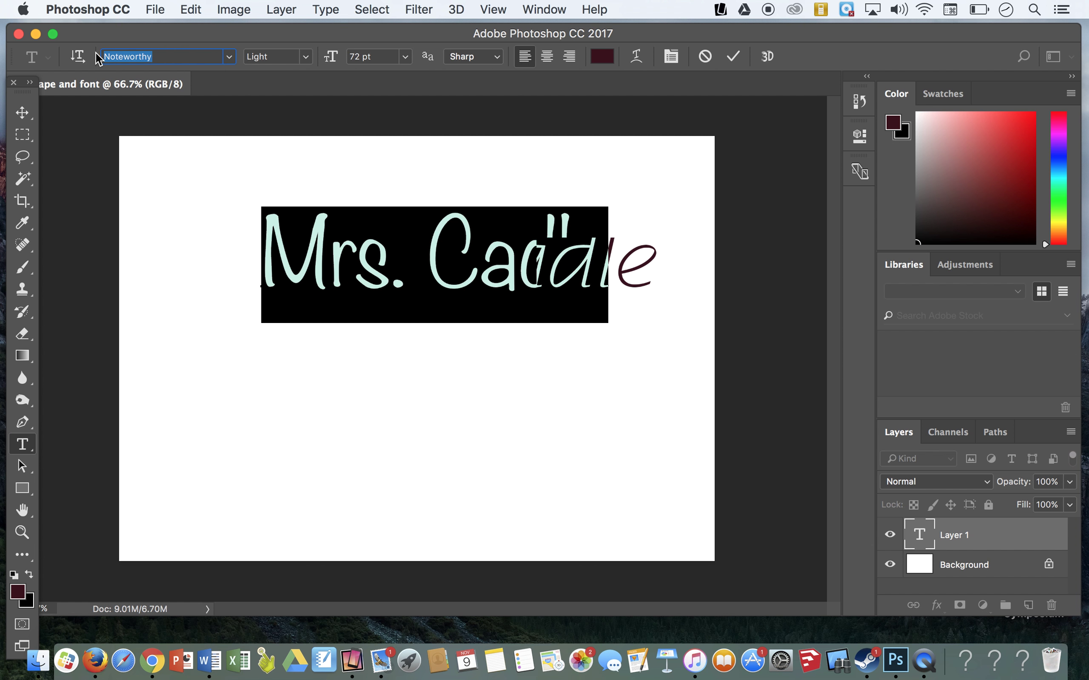
{"action": "key", "text": "Down"}
{"action": "key", "text": "Down"}
{"action": "key", "text": "Down"}
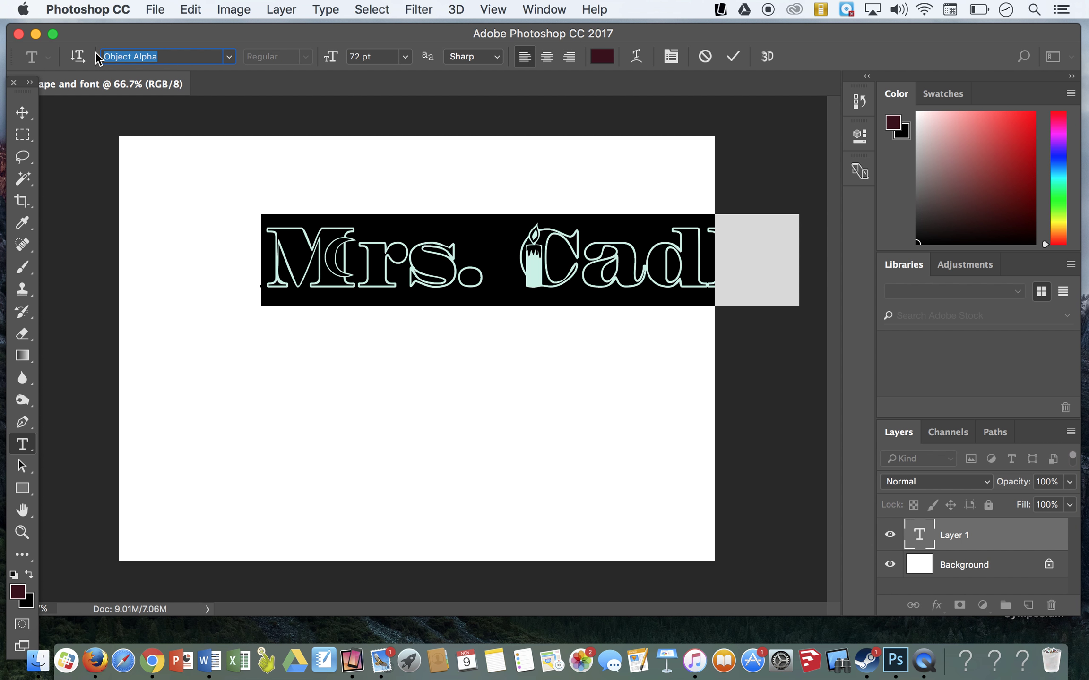
{"action": "key", "text": "Down"}
{"action": "key", "text": "Down"}
{"action": "key", "text": "Down"}
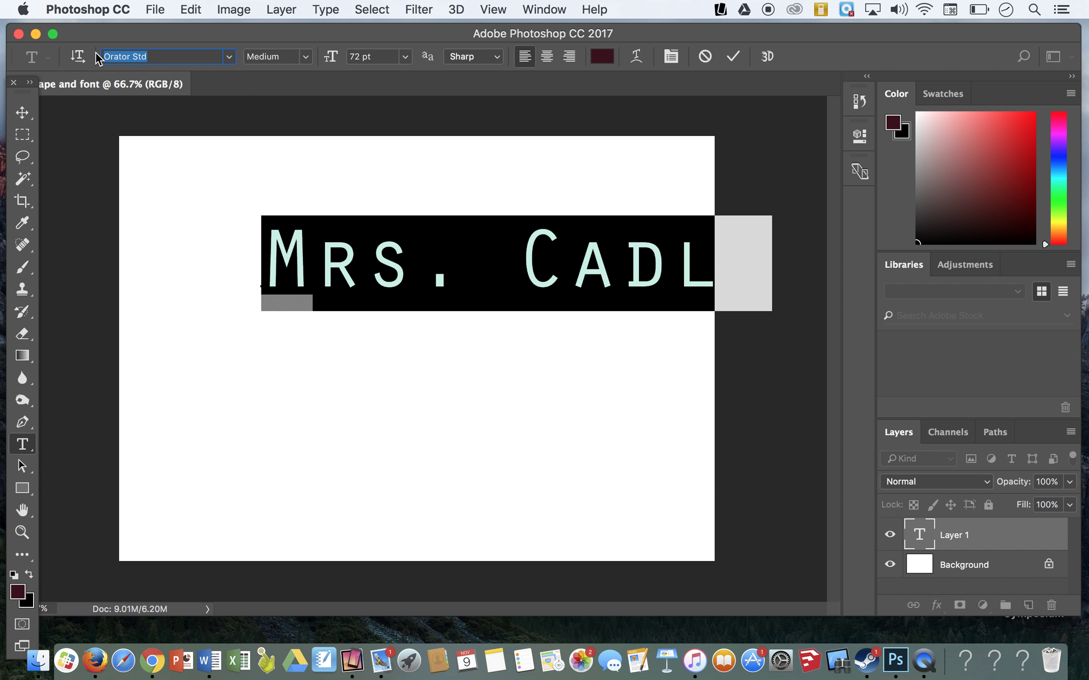
{"action": "key", "text": "Down"}
{"action": "key", "text": "Down"}
{"action": "key", "text": "Down"}
{"action": "key", "text": "Down"}
{"action": "key", "text": "Down"}
{"action": "key", "text": "Down"}
{"action": "key", "text": "Down"}
{"action": "key", "text": "Down"}
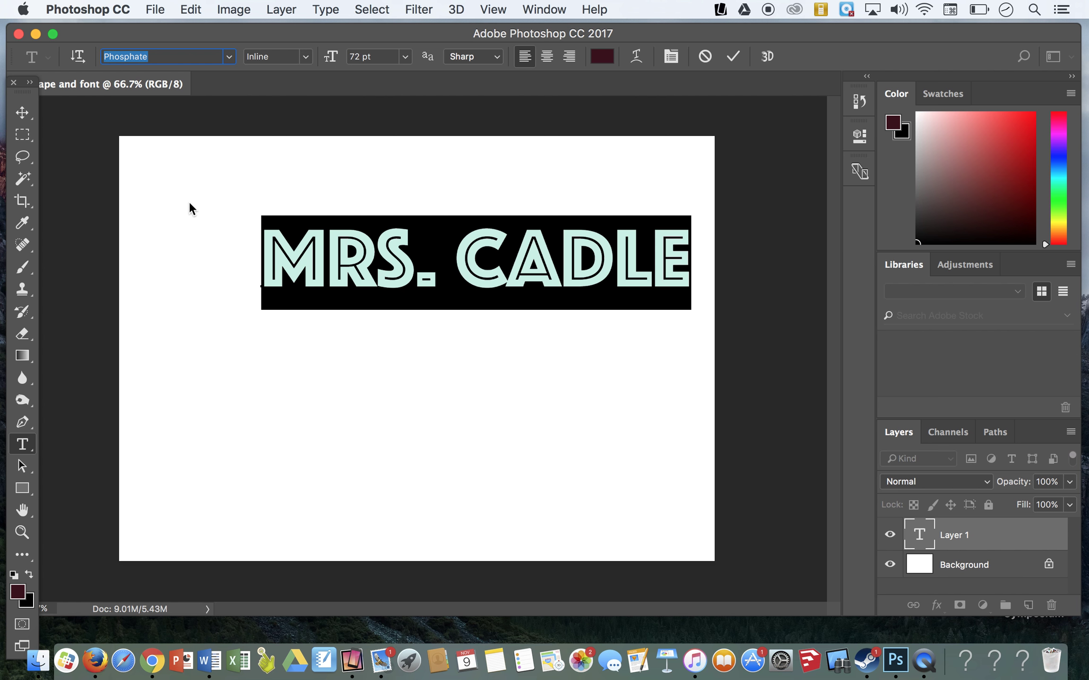
{"action": "key", "text": "super+Return"}
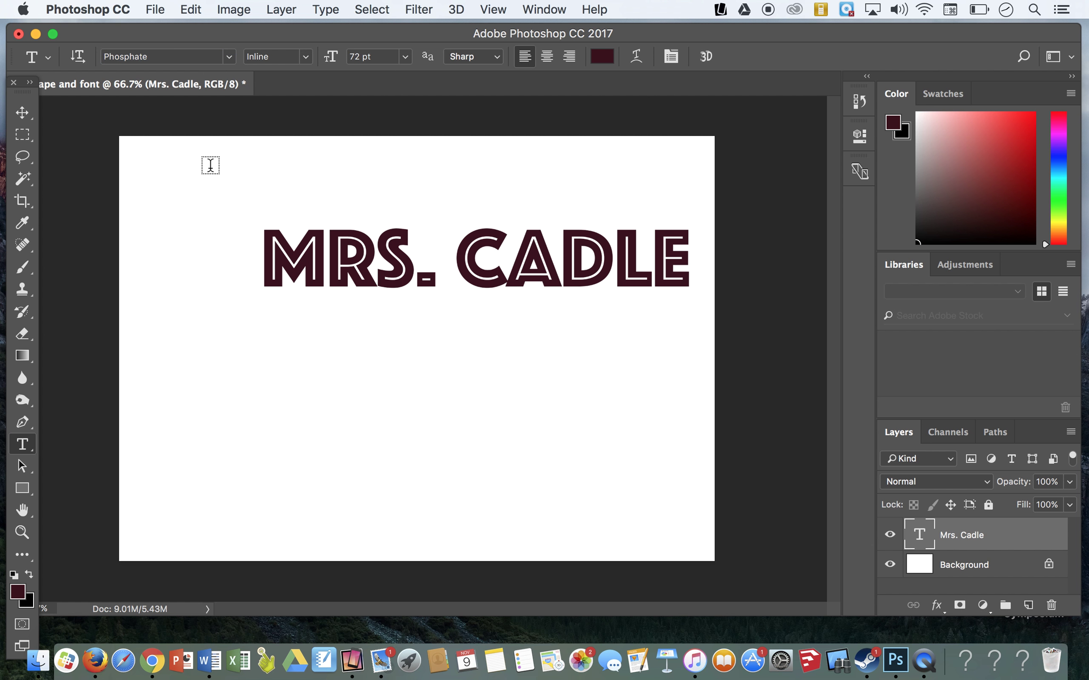
Step: Scale the name text to about 125% width and 215% height so it nearly spans the canvas
{"action": "left_click", "coordinate": [191, 10]}
{"action": "mouse_move", "coordinate": [285, 389]}
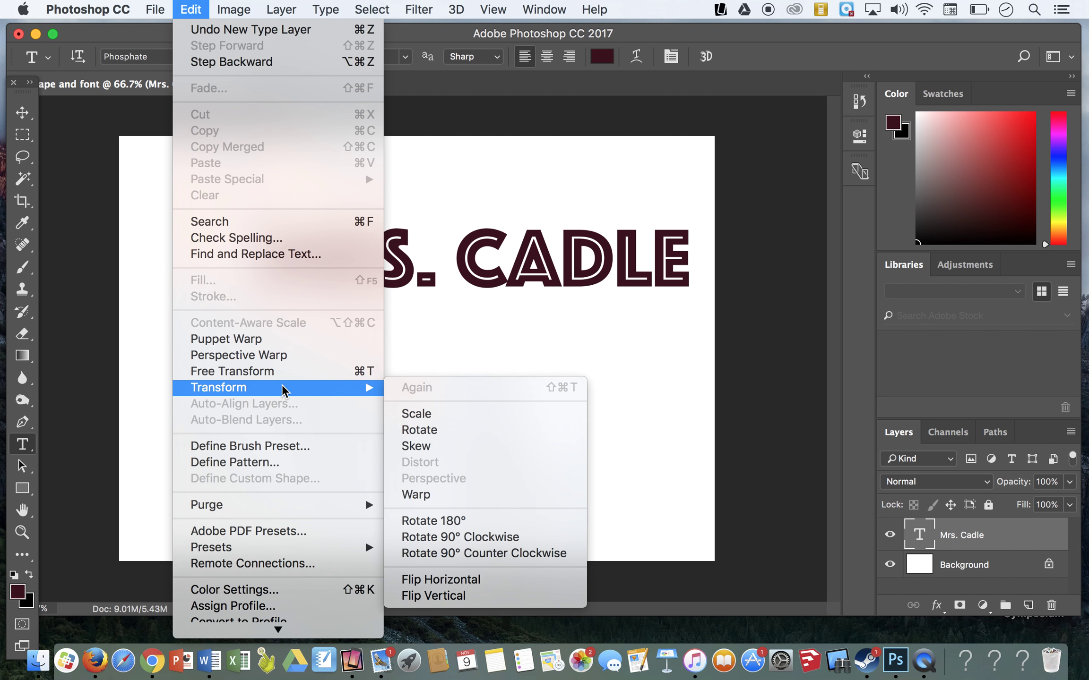
{"action": "left_click", "coordinate": [466, 416]}
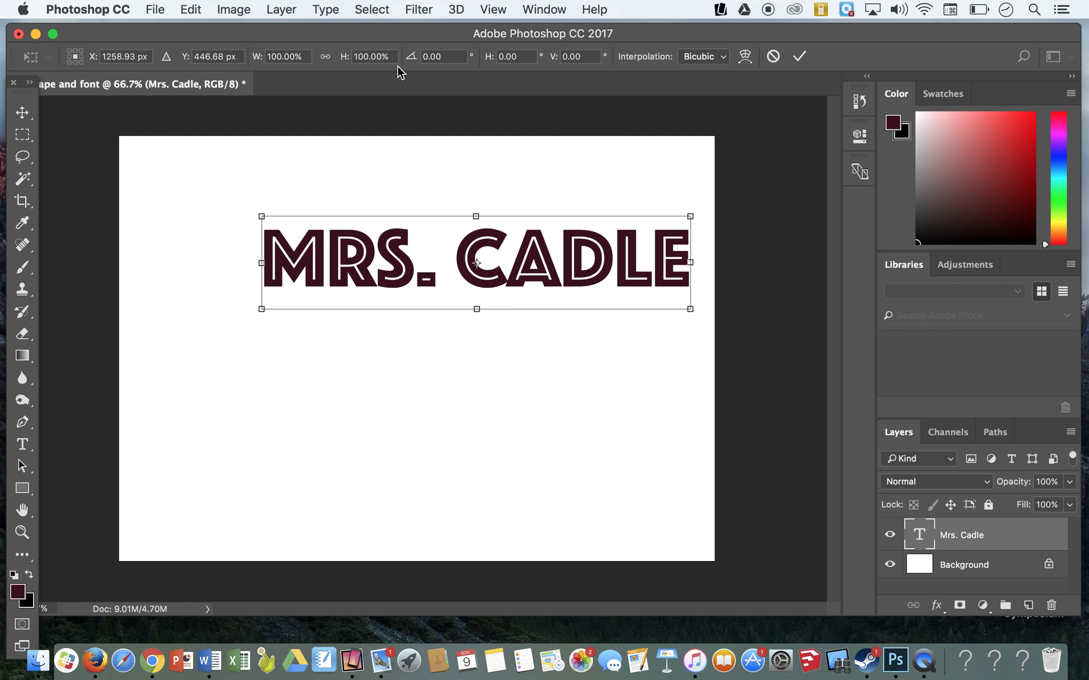
{"action": "left_click_drag", "start_coordinate": [261, 307], "coordinate": [151, 416]}
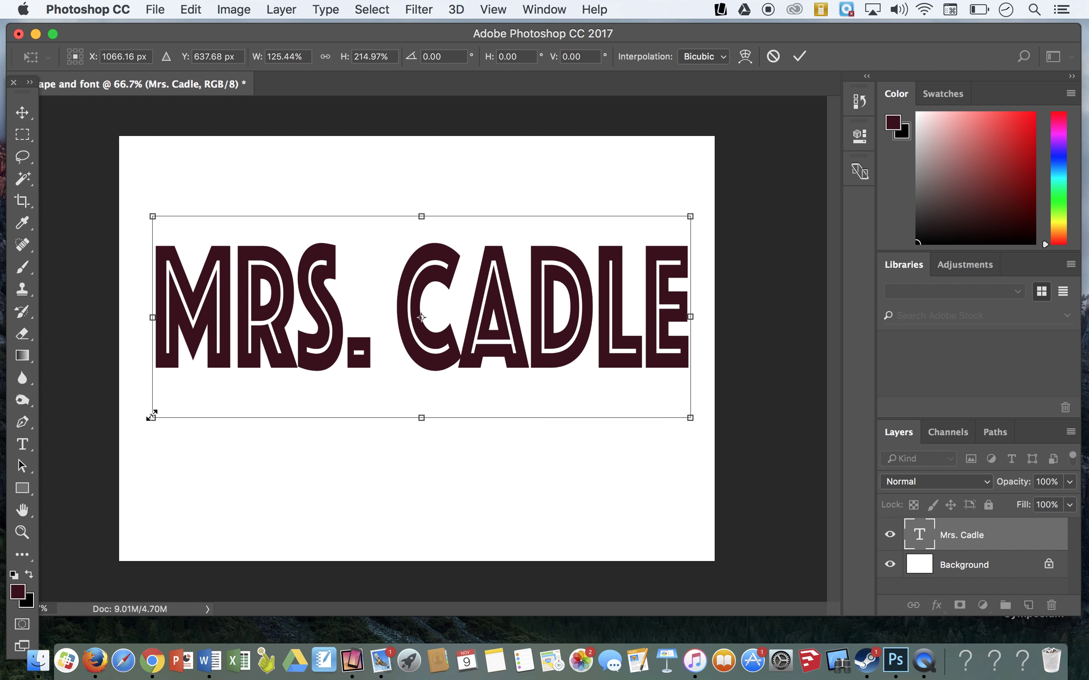
{"action": "key", "text": "Return"}
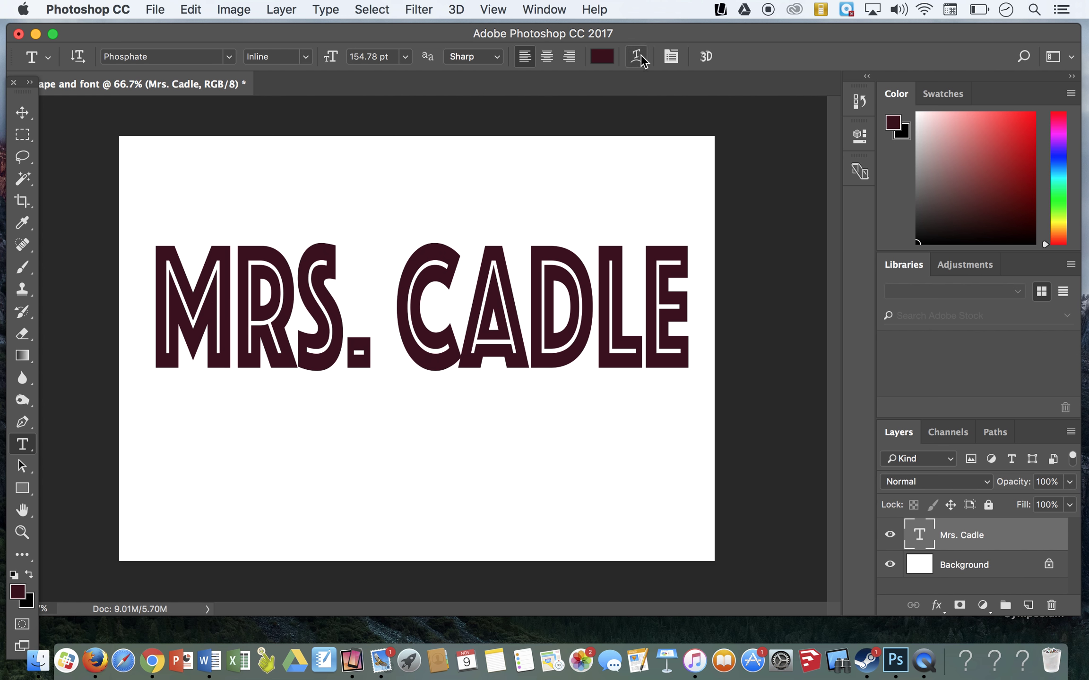
Step: Warp the name text with a horizontal Arc style and a bend of +20%
{"action": "left_click", "coordinate": [634, 57]}
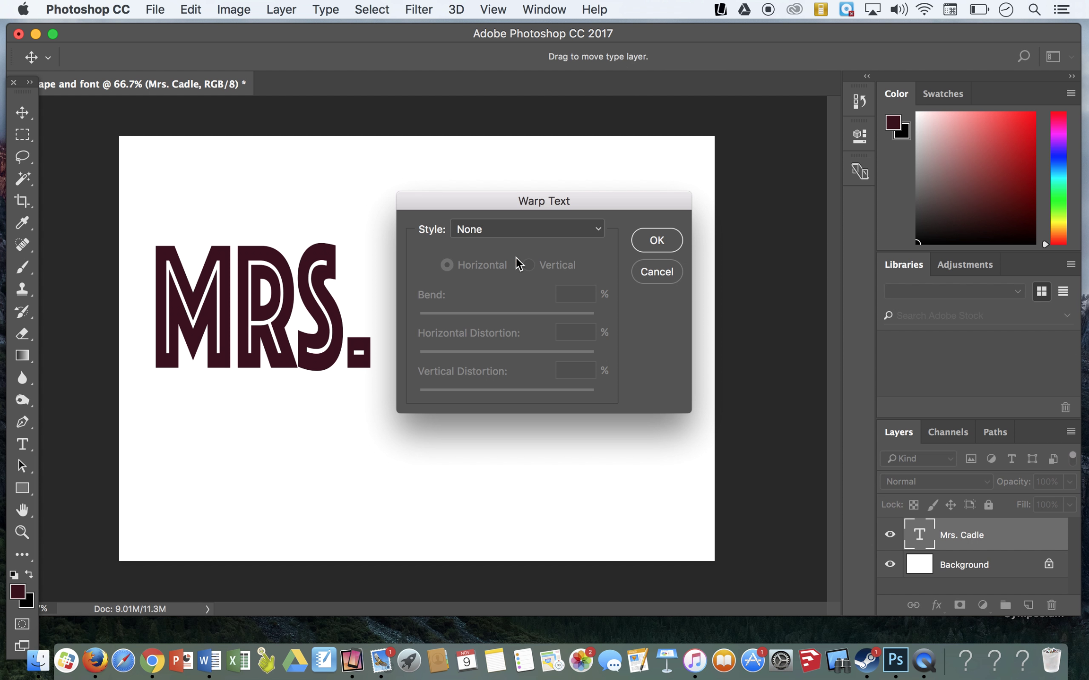
{"action": "left_click", "coordinate": [504, 230]}
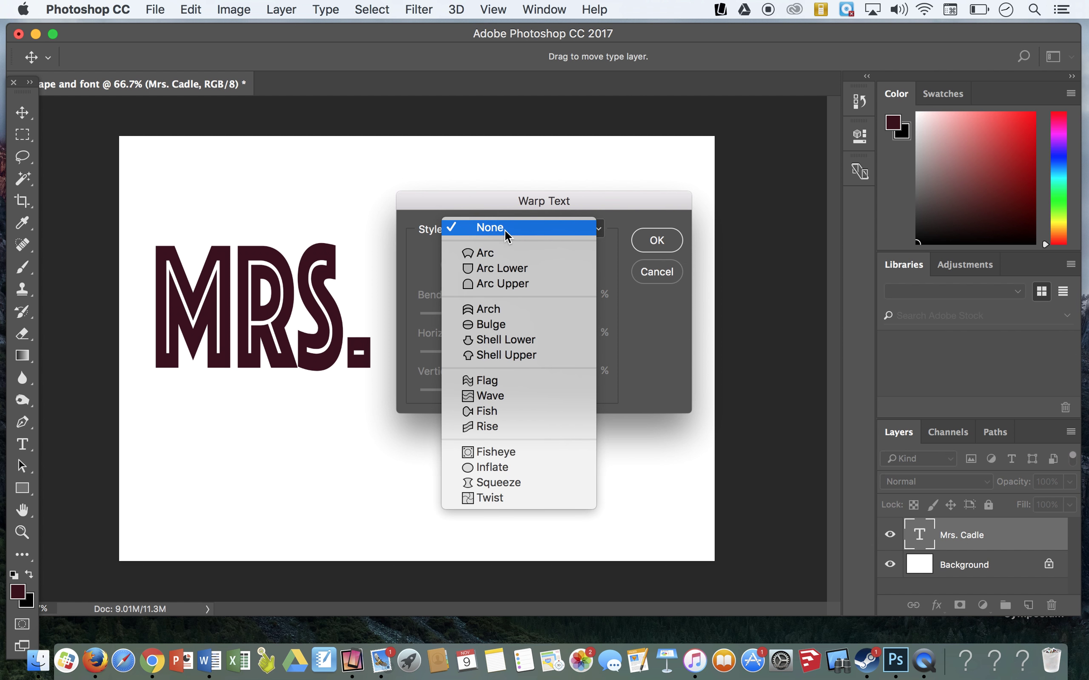
{"action": "left_click", "coordinate": [487, 254]}
{"action": "left_click", "coordinate": [503, 312]}
{"action": "left_click", "coordinate": [524, 313]}
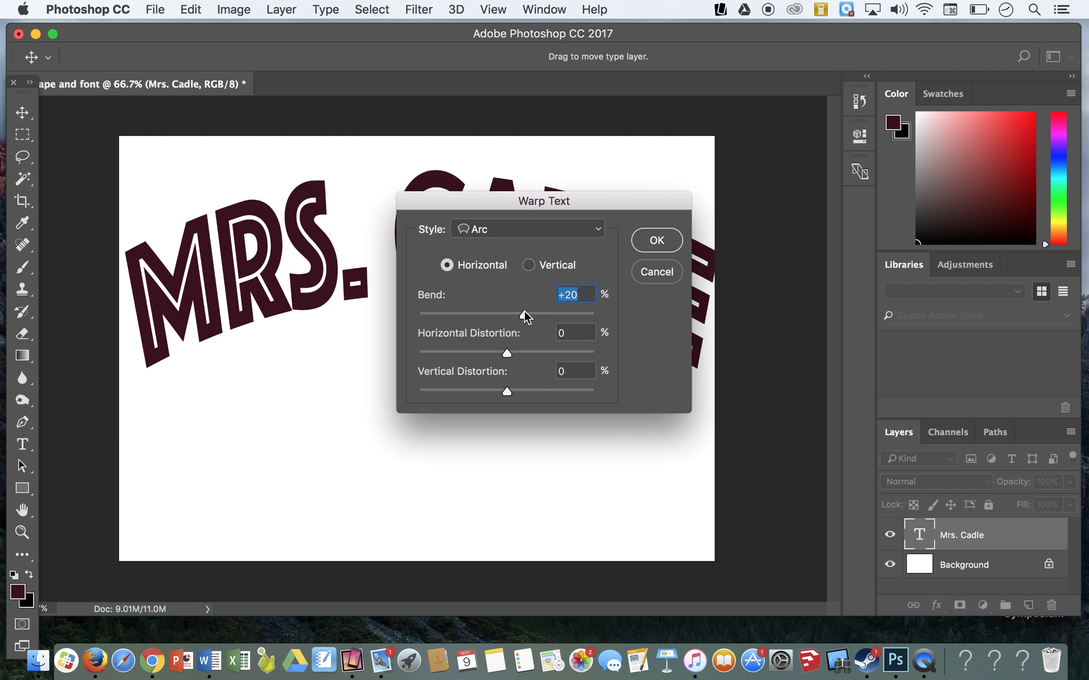
{"action": "left_click", "coordinate": [648, 241]}
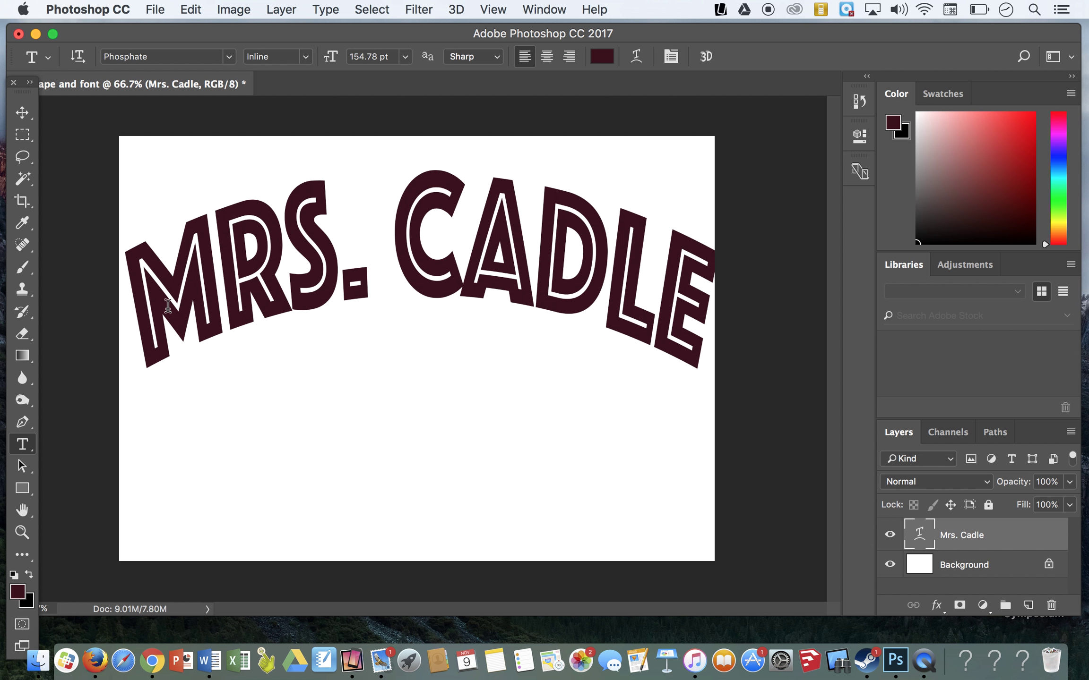
Step: Rasterize the warped name type layer
{"action": "left_click_drag", "start_coordinate": [144, 315], "coordinate": [462, 239]}
{"action": "left_click", "coordinate": [462, 239]}
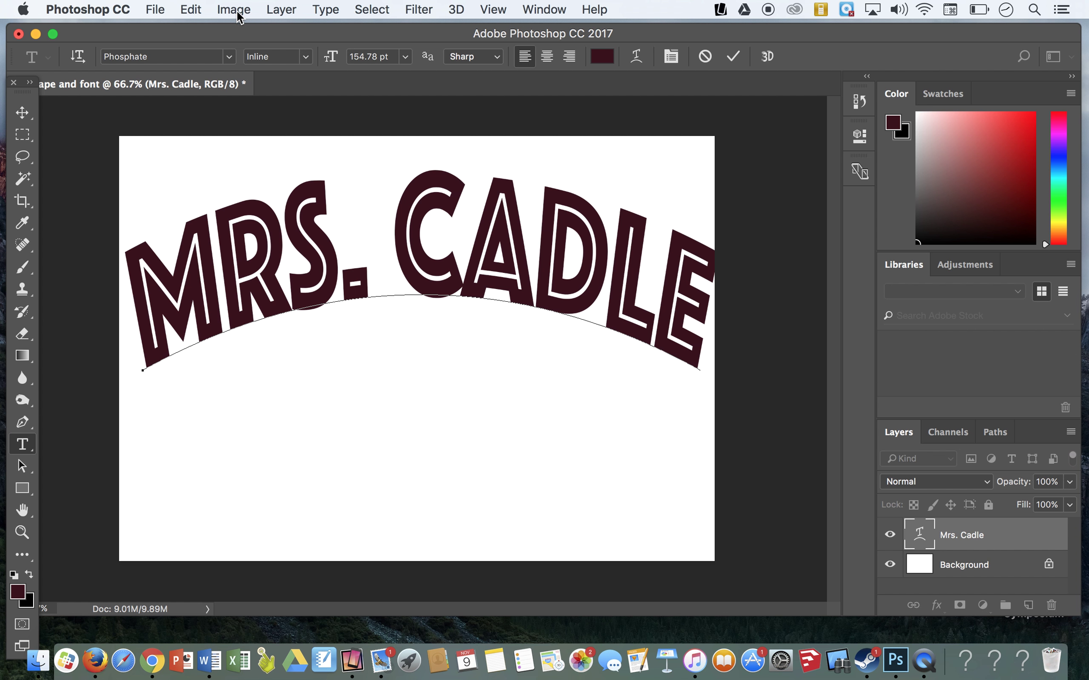
{"action": "left_click", "coordinate": [373, 10]}
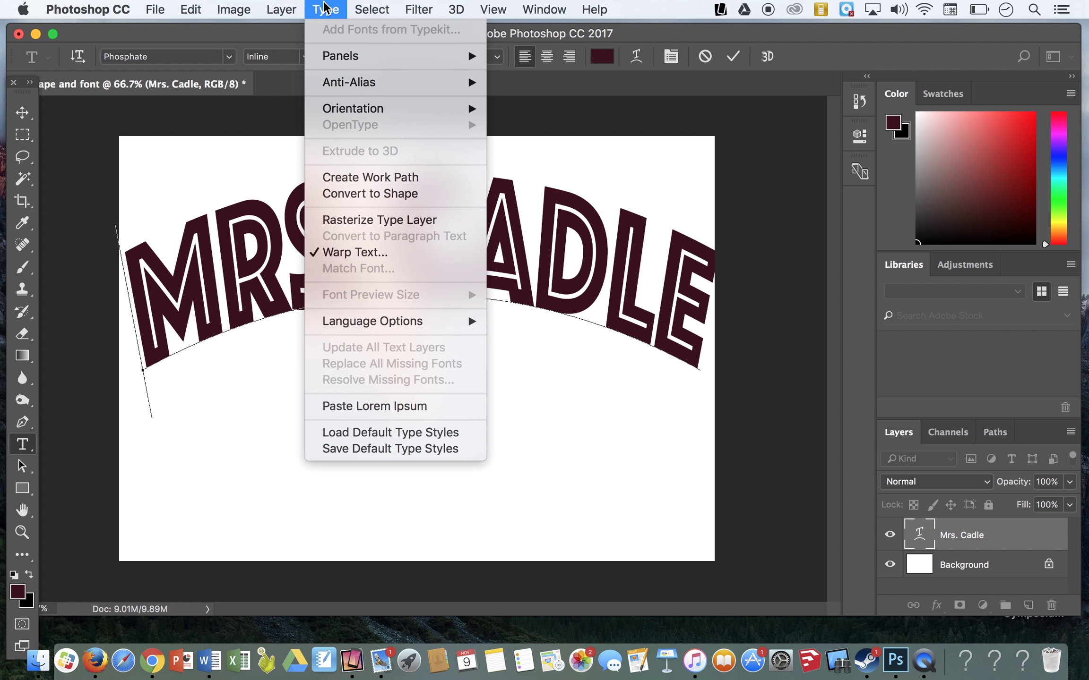
{"action": "mouse_move", "coordinate": [275, 12]}
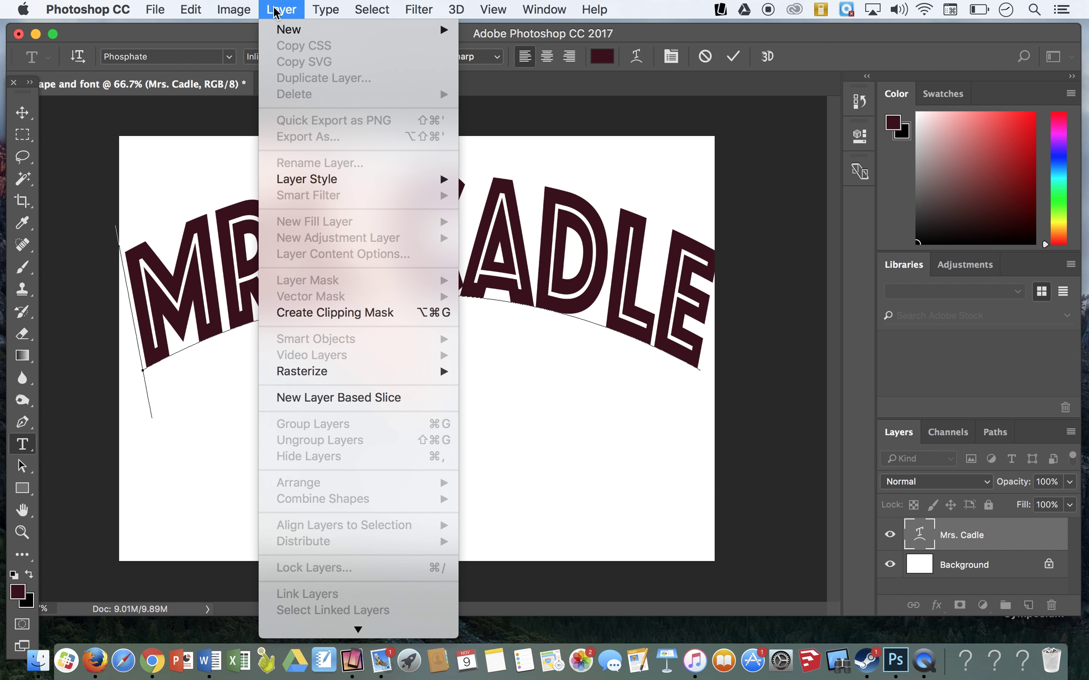
{"action": "mouse_move", "coordinate": [331, 12]}
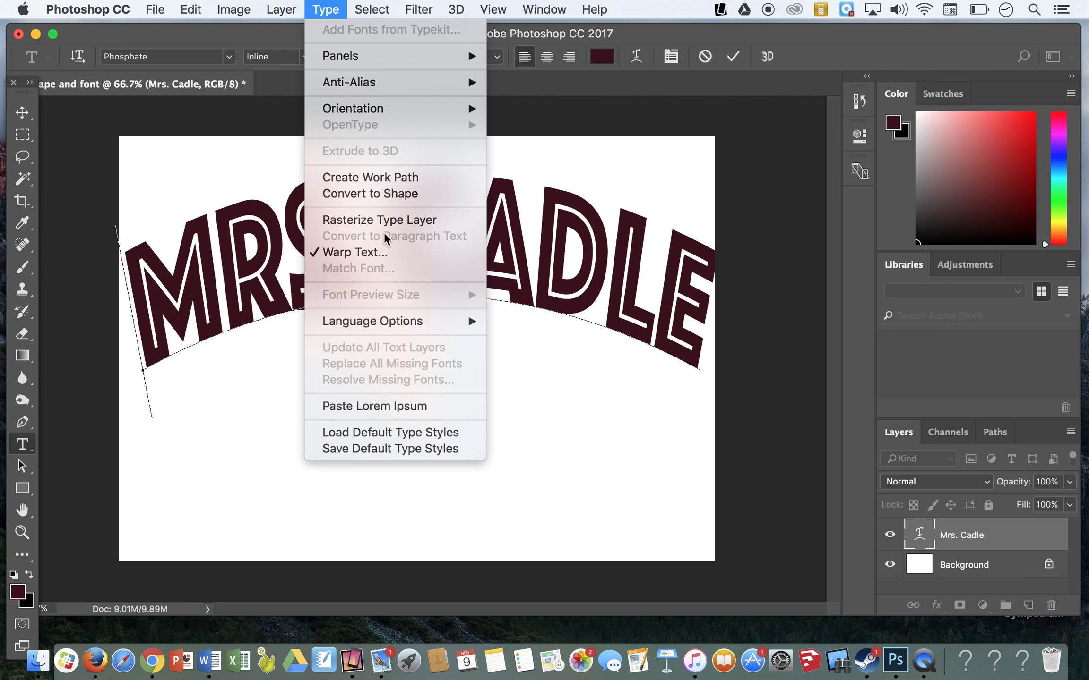
{"action": "left_click", "coordinate": [393, 220]}
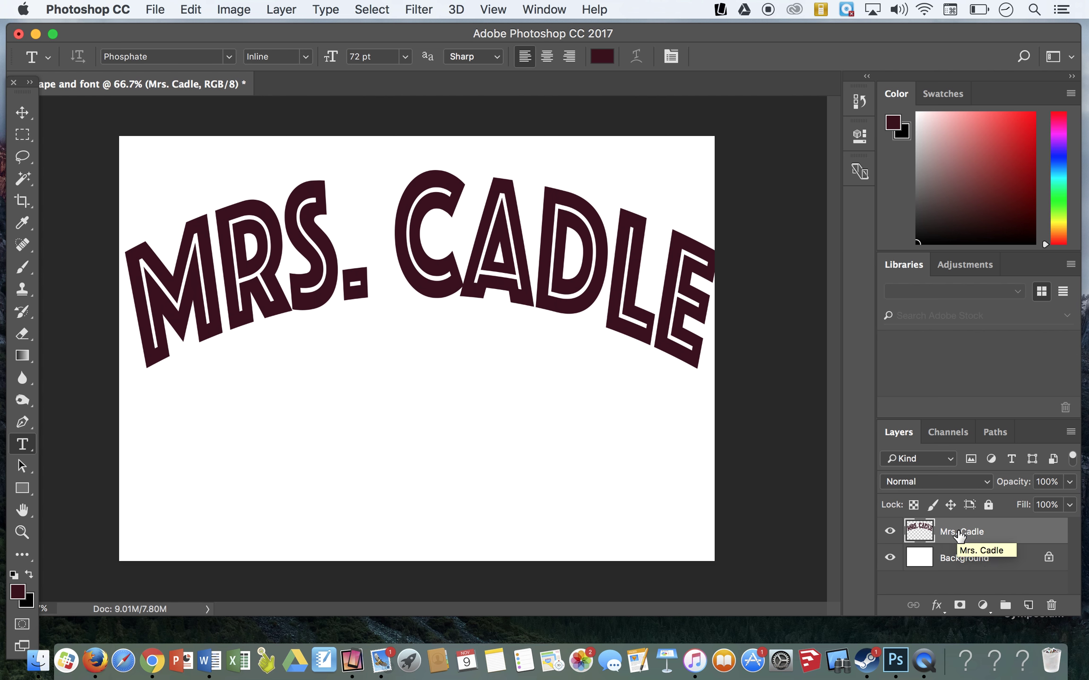
{"action": "left_click", "coordinate": [918, 531]}
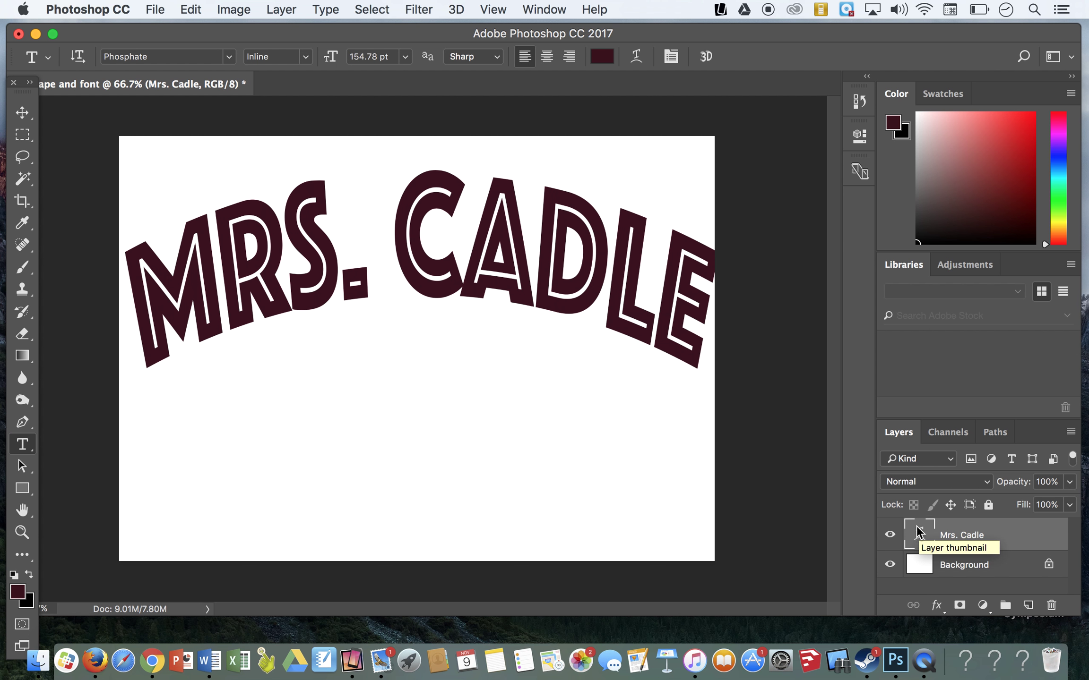
{"action": "key", "text": "super+z"}
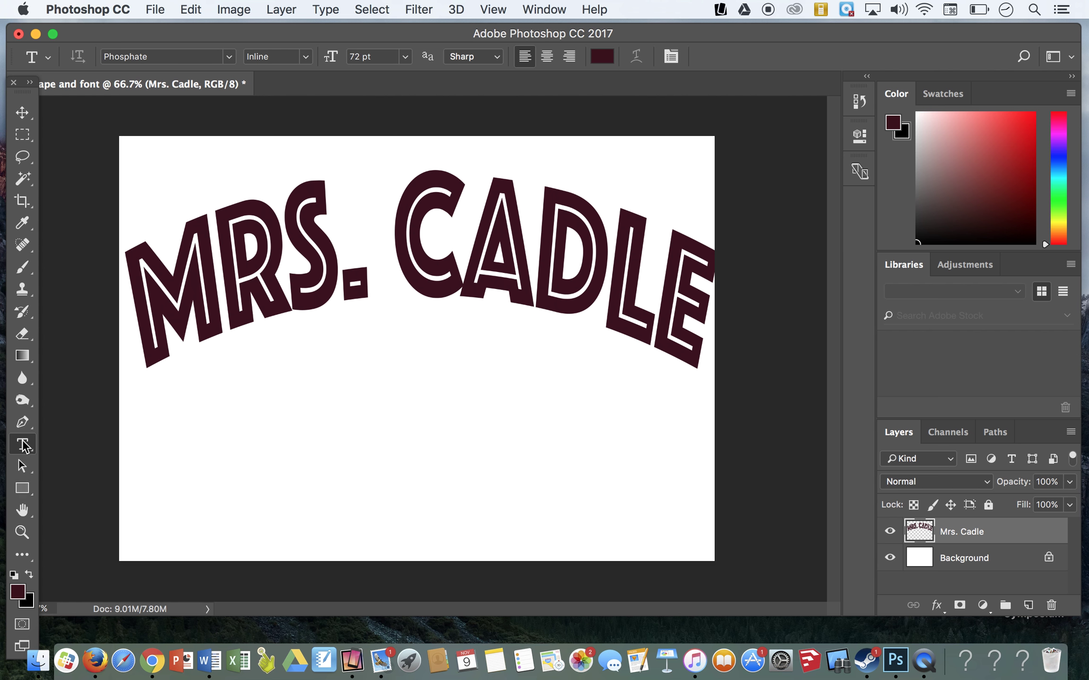
Step: Draw a heart custom shape about 692 px wide and 640 px high, centred below the name text
{"action": "left_click", "coordinate": [23, 489]}
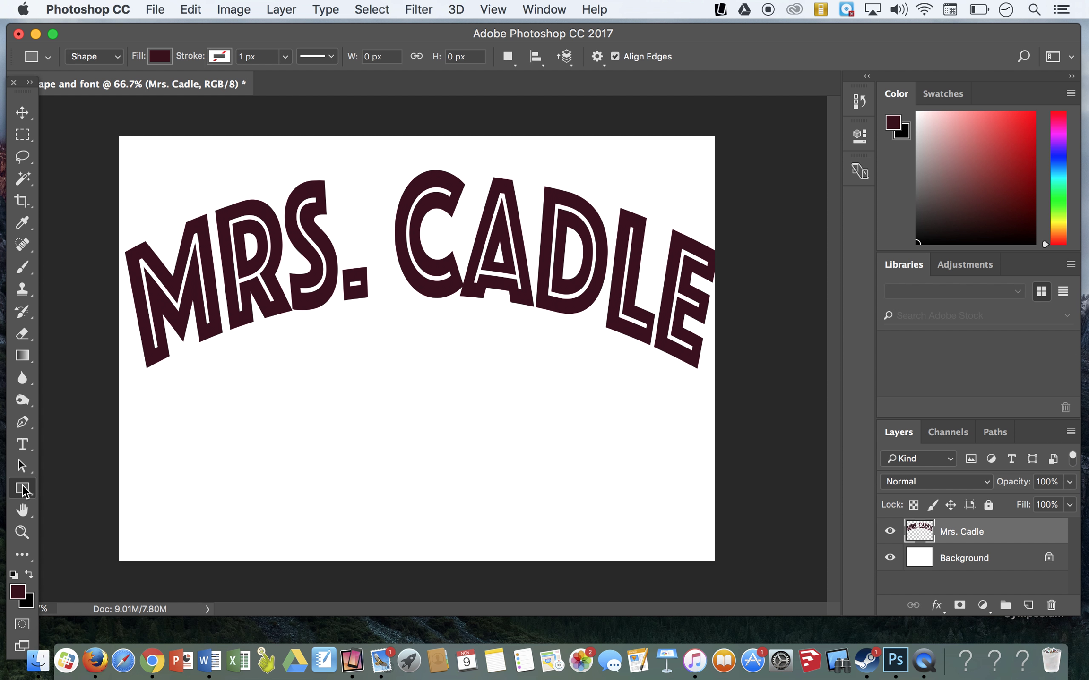
{"action": "right_click", "coordinate": [23, 488]}
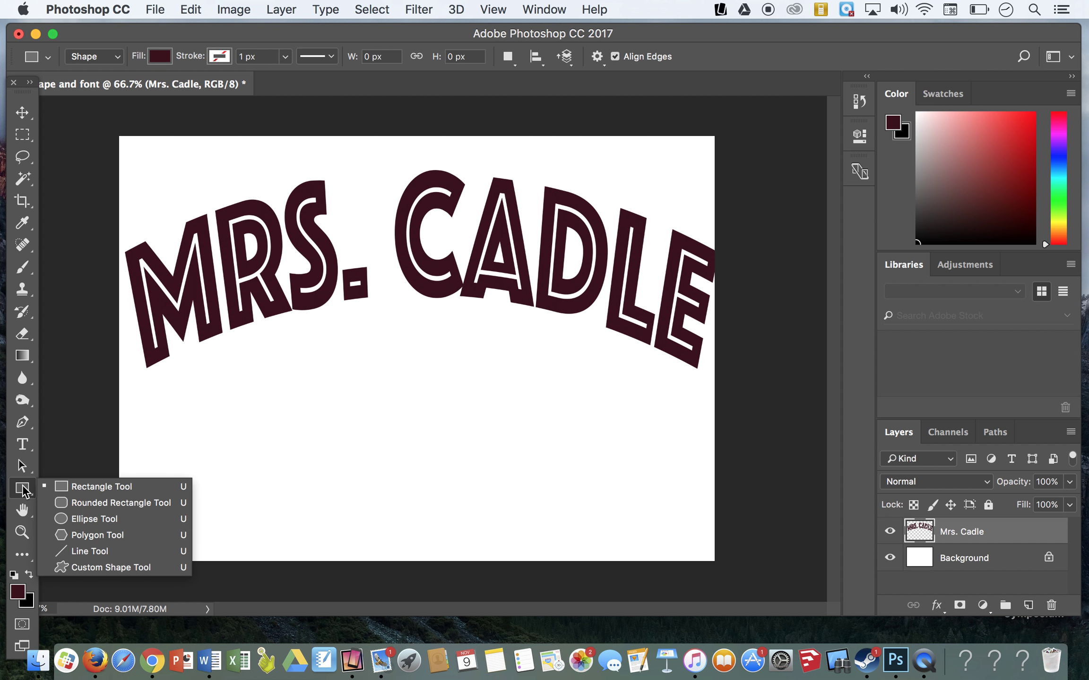
{"action": "left_click", "coordinate": [106, 567]}
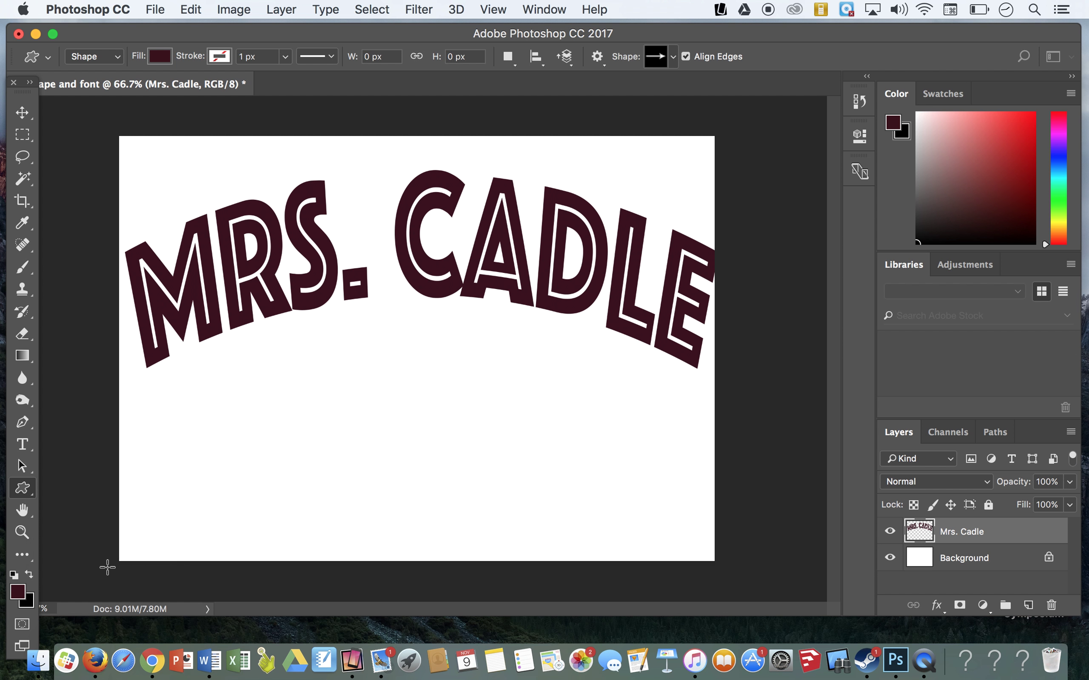
{"action": "left_click", "coordinate": [672, 56]}
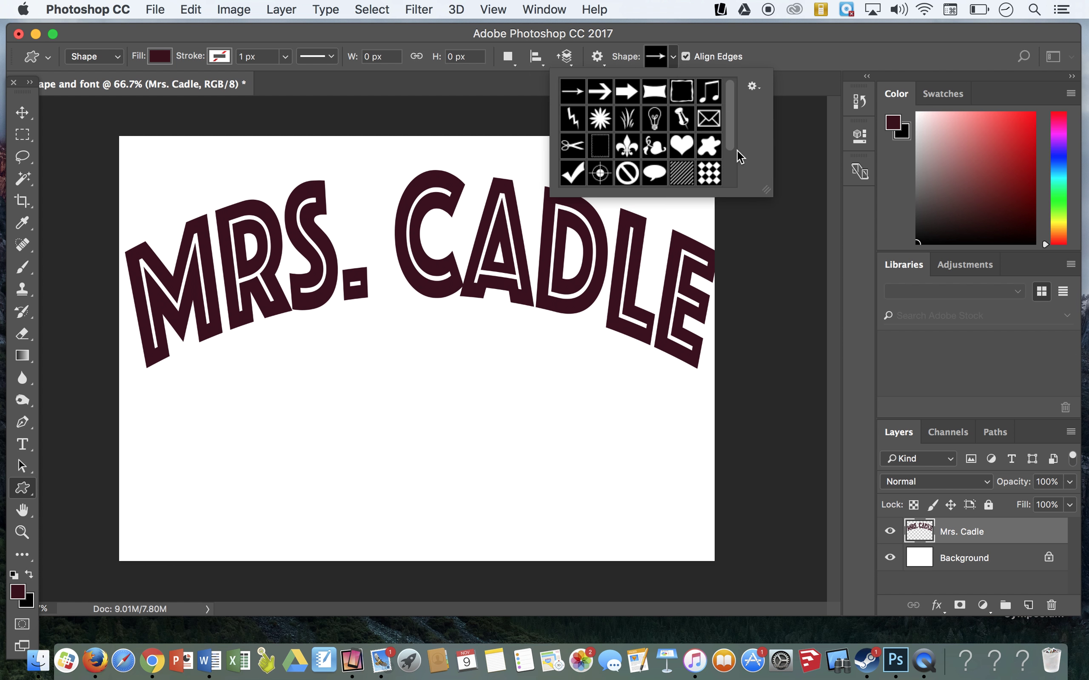
{"action": "left_click_drag", "start_coordinate": [768, 188], "coordinate": [844, 266]}
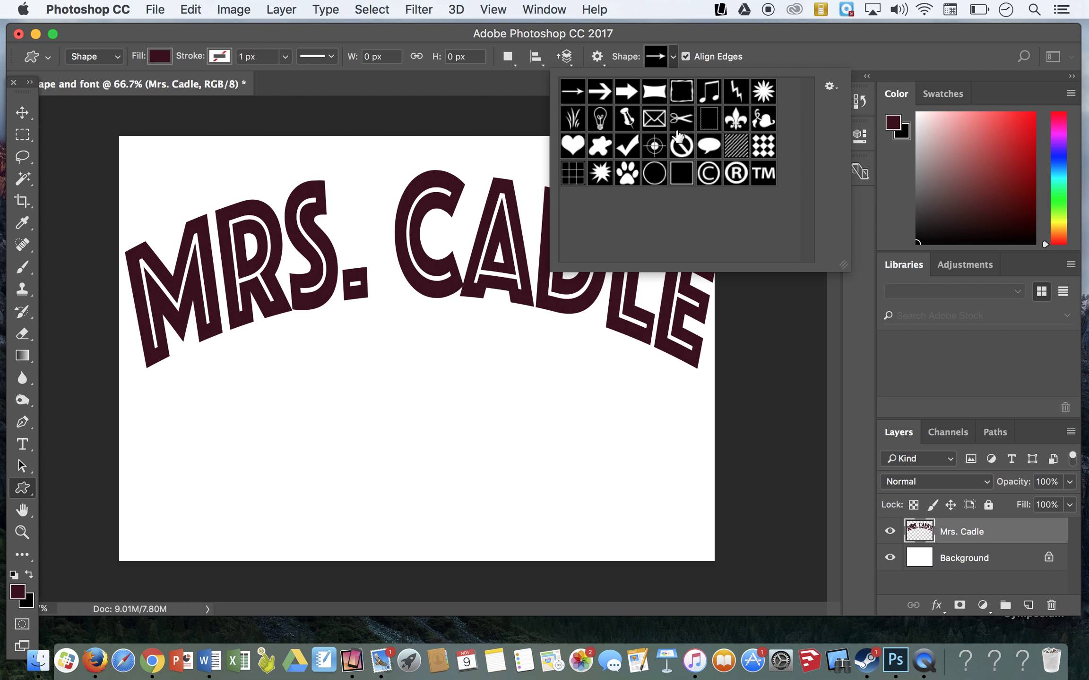
{"action": "left_click", "coordinate": [569, 150]}
{"action": "double_click", "coordinate": [570, 150]}
{"action": "left_click_drag", "start_coordinate": [318, 337], "coordinate": [510, 517]}
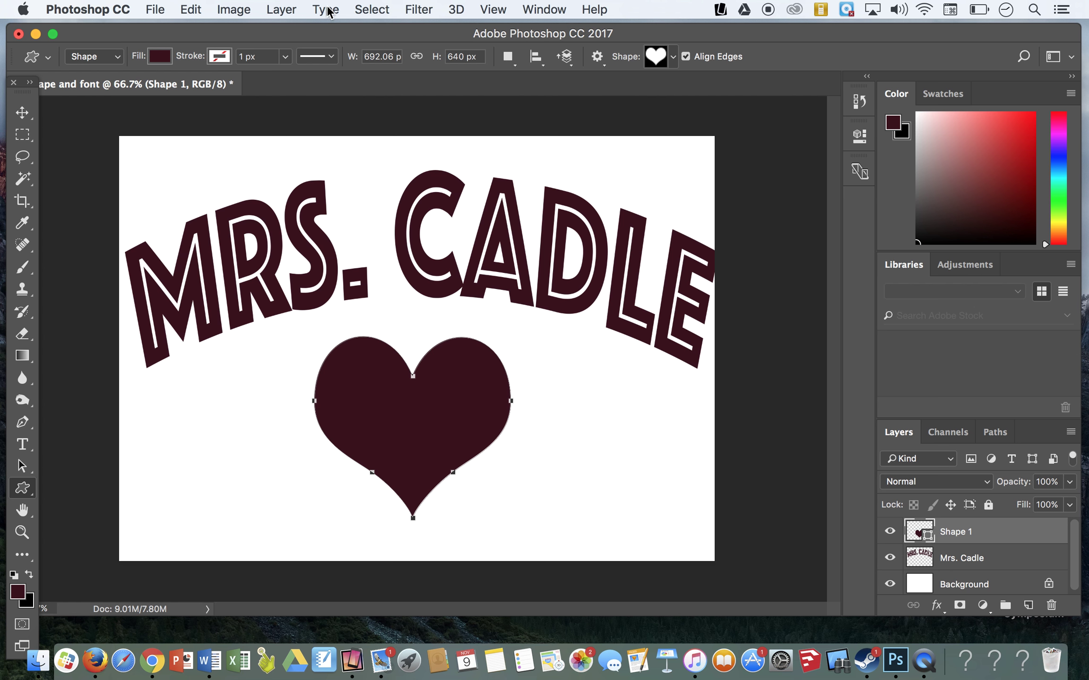
Step: Rasterize the heart shape layer
{"action": "left_click", "coordinate": [281, 11]}
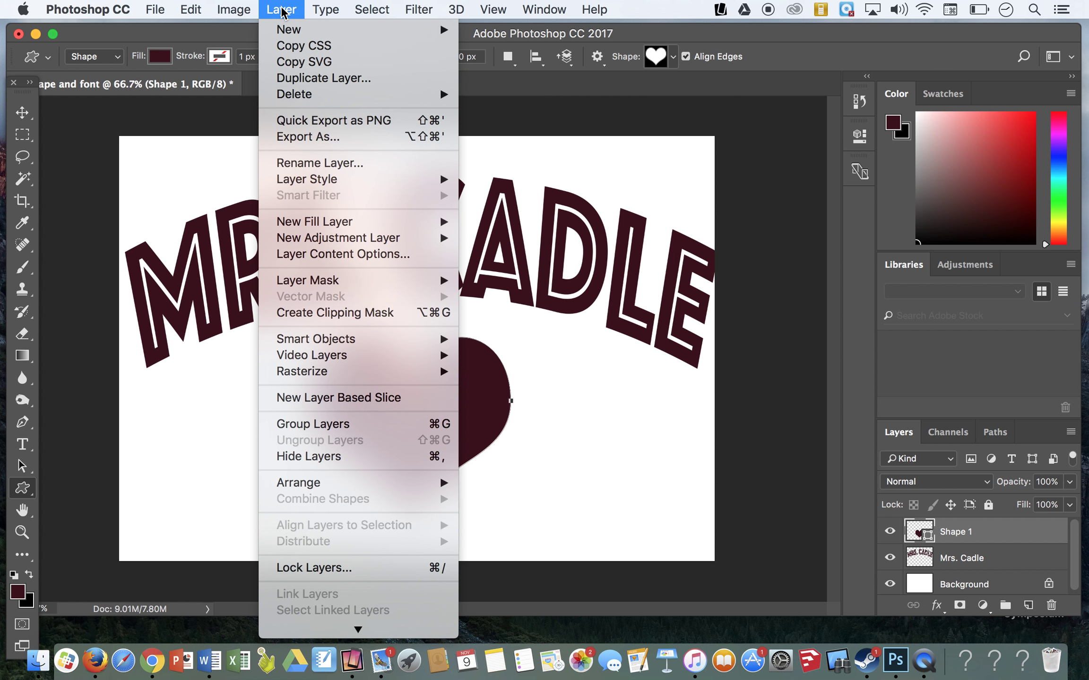
{"action": "mouse_move", "coordinate": [363, 187]}
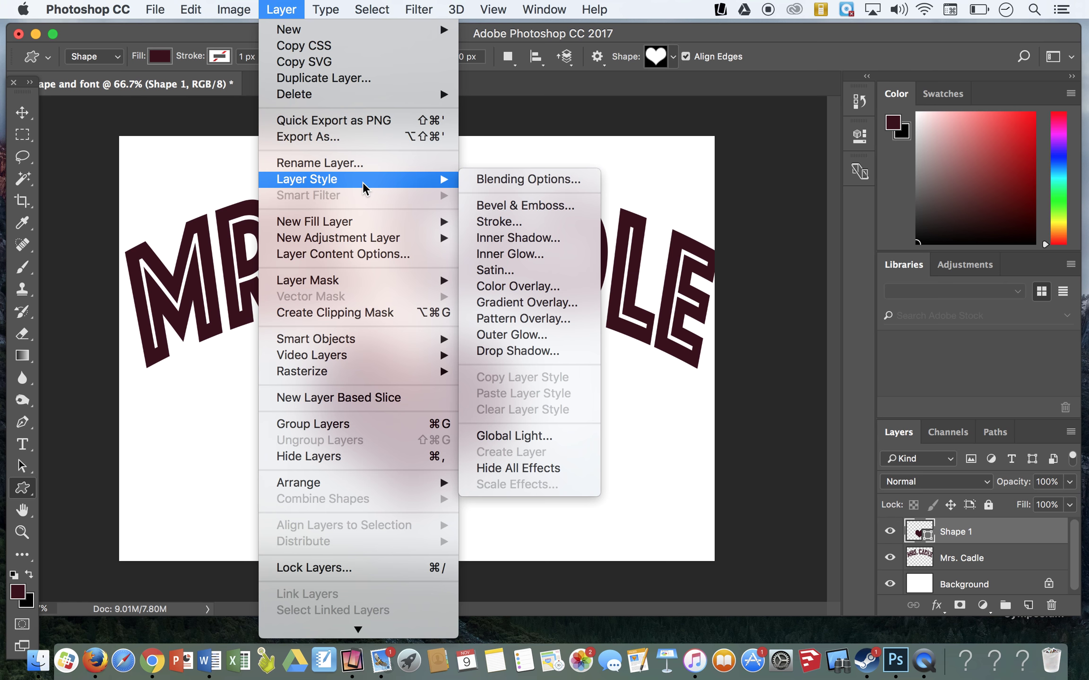
{"action": "mouse_move", "coordinate": [369, 378]}
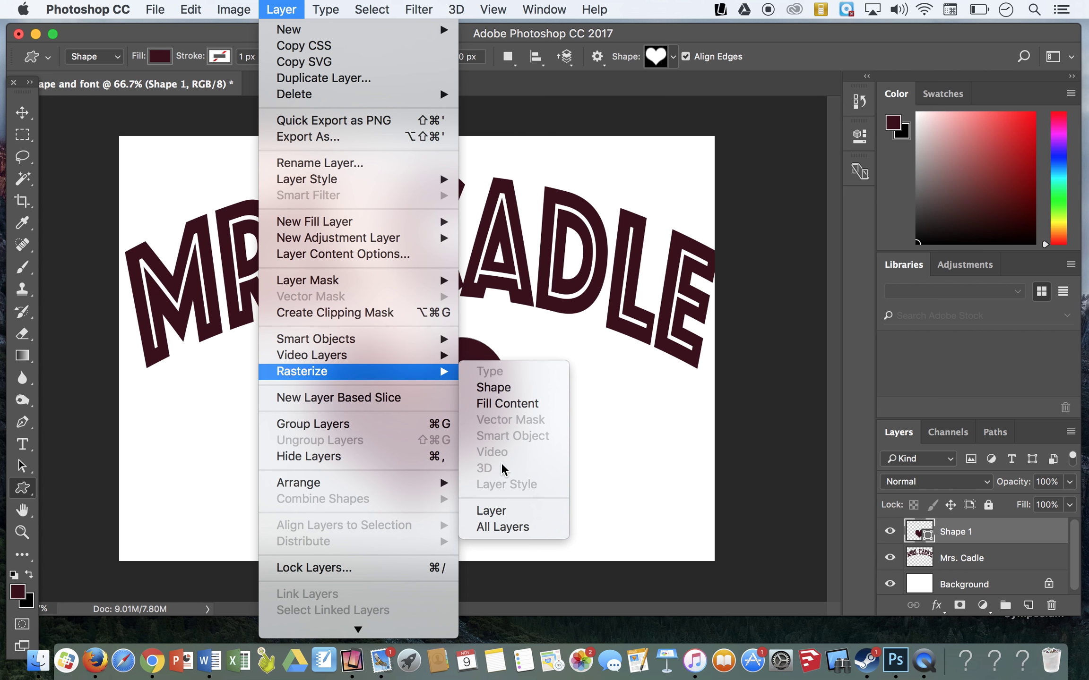
{"action": "left_click", "coordinate": [494, 388]}
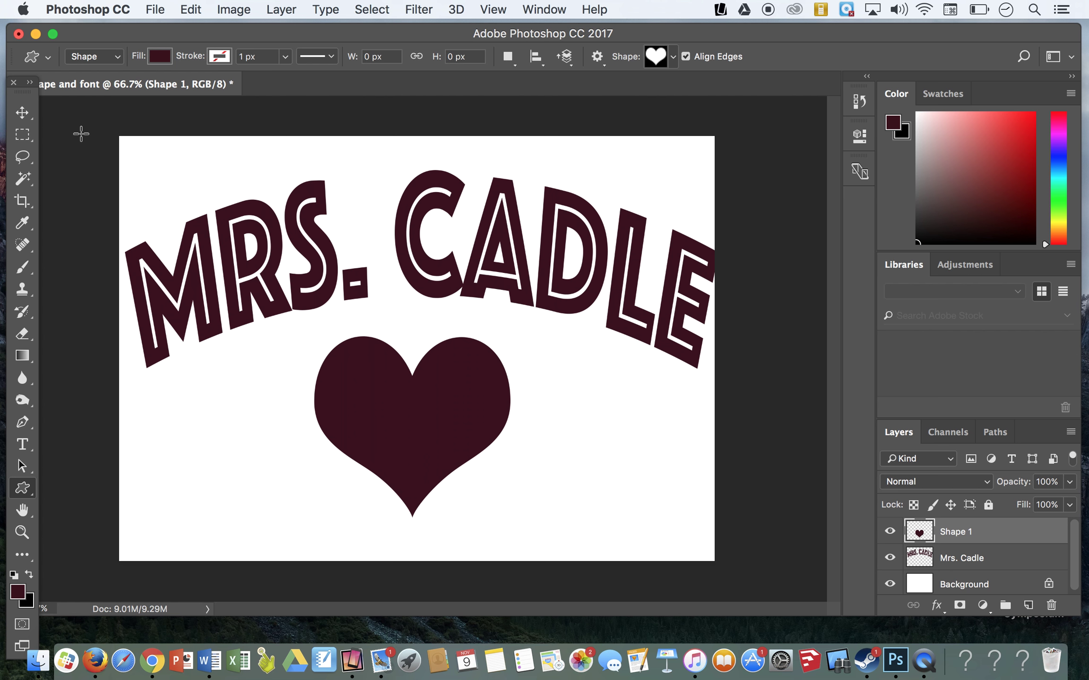
Step: Move the name text slightly up and left so it fits inside the canvas, and shift the heart slightly down and left
{"action": "left_click", "coordinate": [23, 113]}
{"action": "left_click_drag", "start_coordinate": [258, 257], "coordinate": [267, 234]}
{"action": "mouse_move", "coordinate": [389, 419]}
{"action": "left_mouse_down"}
{"action": "mouse_move", "coordinate": [419, 427]}
{"action": "mouse_move", "coordinate": [384, 371]}
{"action": "mouse_move", "coordinate": [381, 440]}
{"action": "left_mouse_up"}
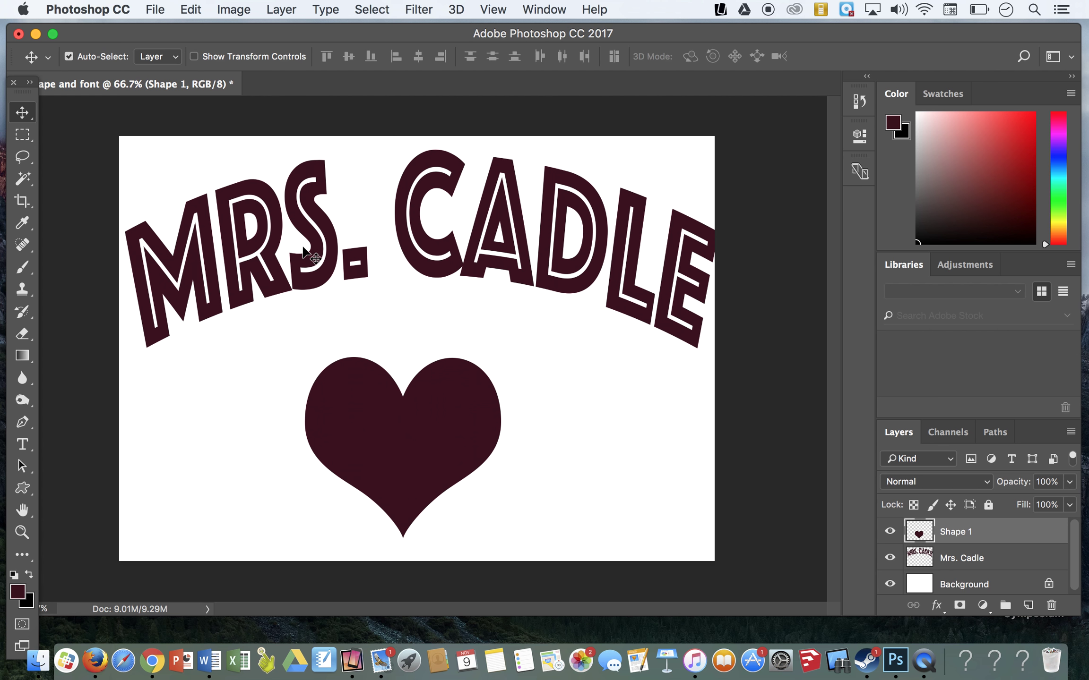
{"action": "left_click_drag", "start_coordinate": [305, 250], "coordinate": [305, 260]}
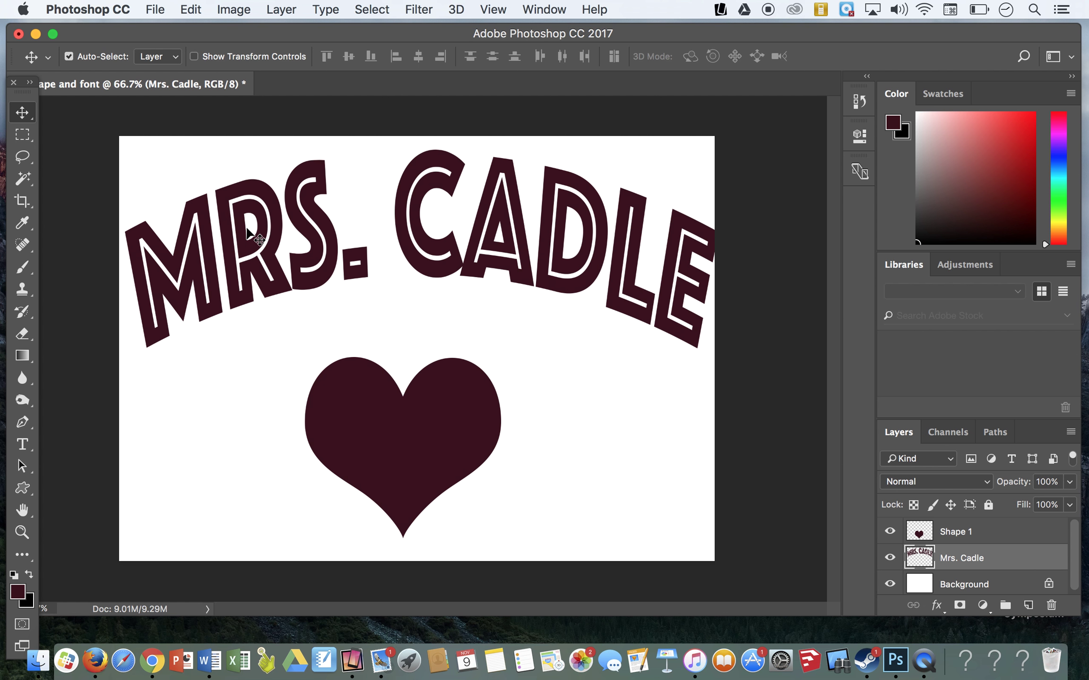
{"action": "mouse_move", "coordinate": [226, 208]}
{"action": "left_mouse_down"}
{"action": "mouse_move", "coordinate": [220, 185]}
{"action": "mouse_move", "coordinate": [220, 215]}
{"action": "left_mouse_up"}
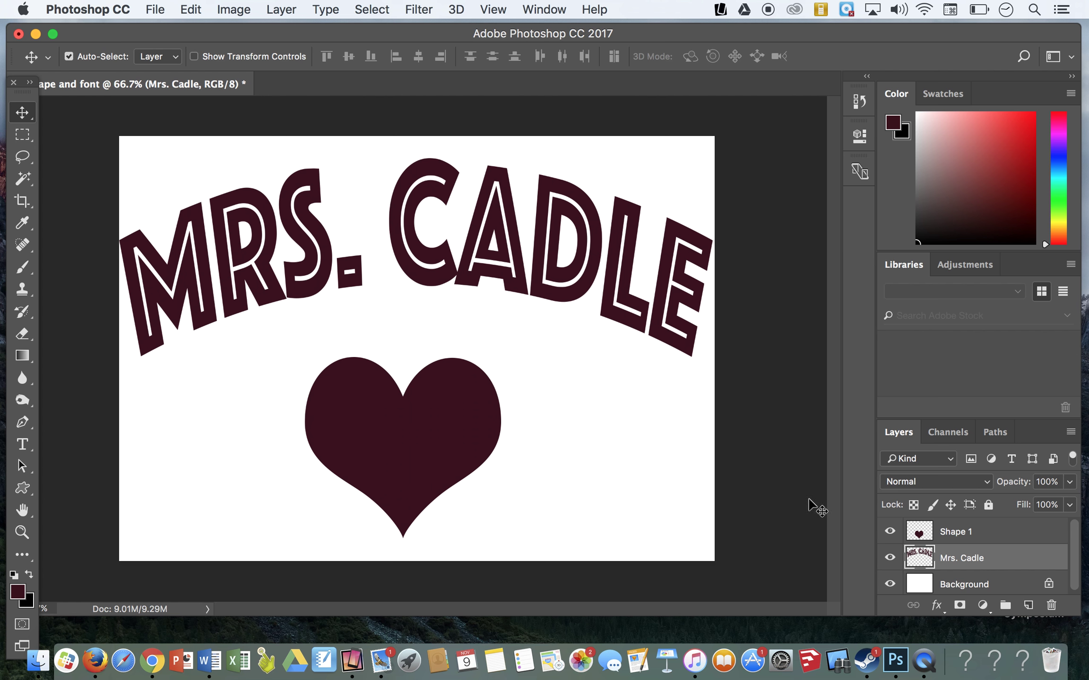
Step: Select the first three letters of the name with the Magic Wand and extend the selection to all similar pixels
{"action": "left_click", "coordinate": [22, 179]}
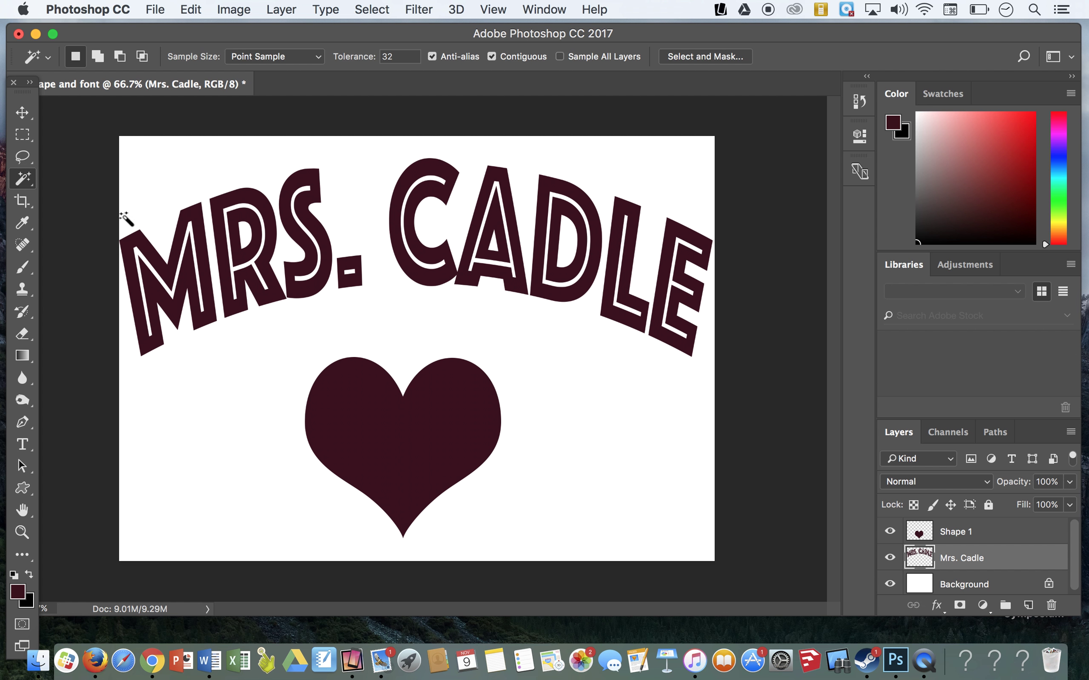
{"action": "left_click", "coordinate": [137, 238]}
{"action": "key", "text": "shift"}
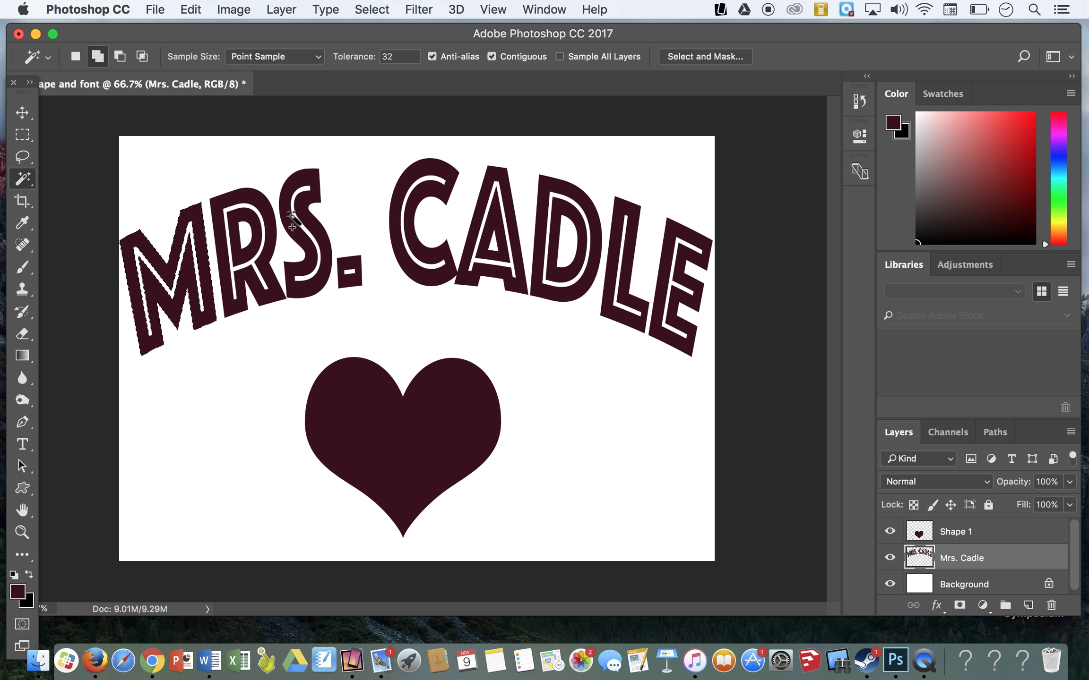
{"action": "left_click", "coordinate": [246, 220], "text": "shift"}
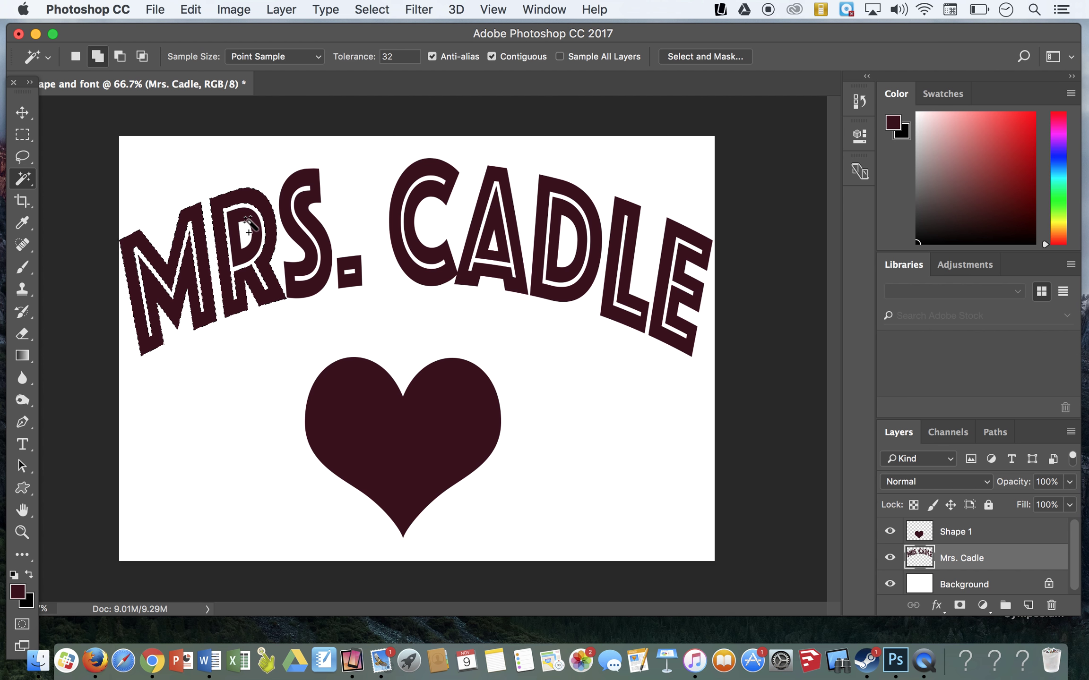
{"action": "left_click", "coordinate": [307, 181], "text": "shift"}
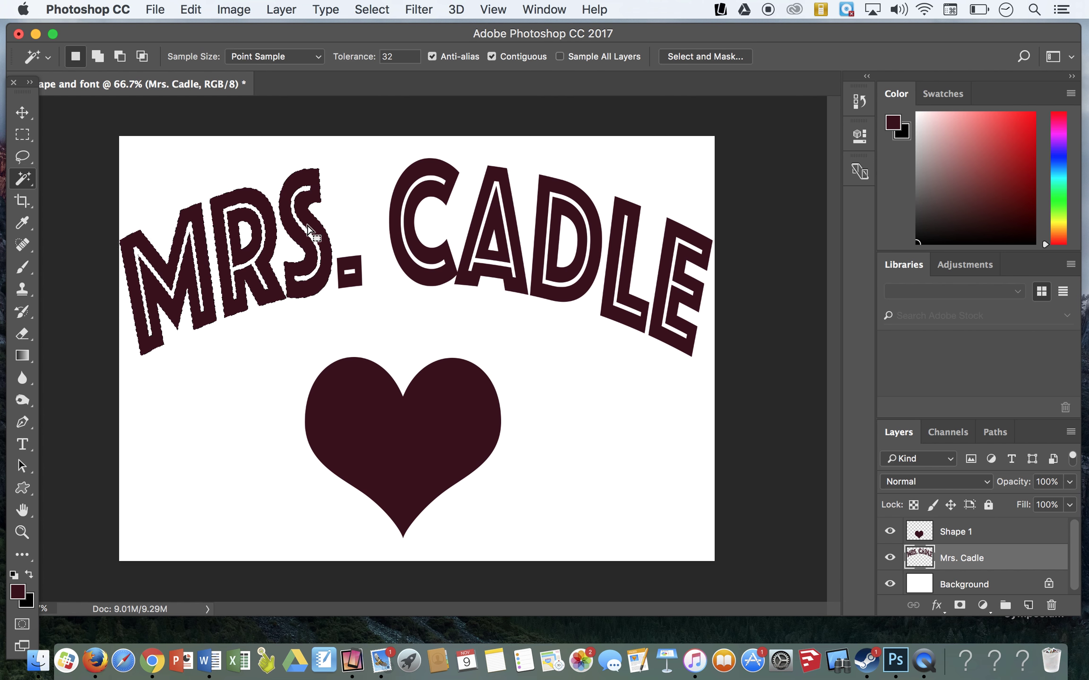
{"action": "left_click", "coordinate": [364, 10]}
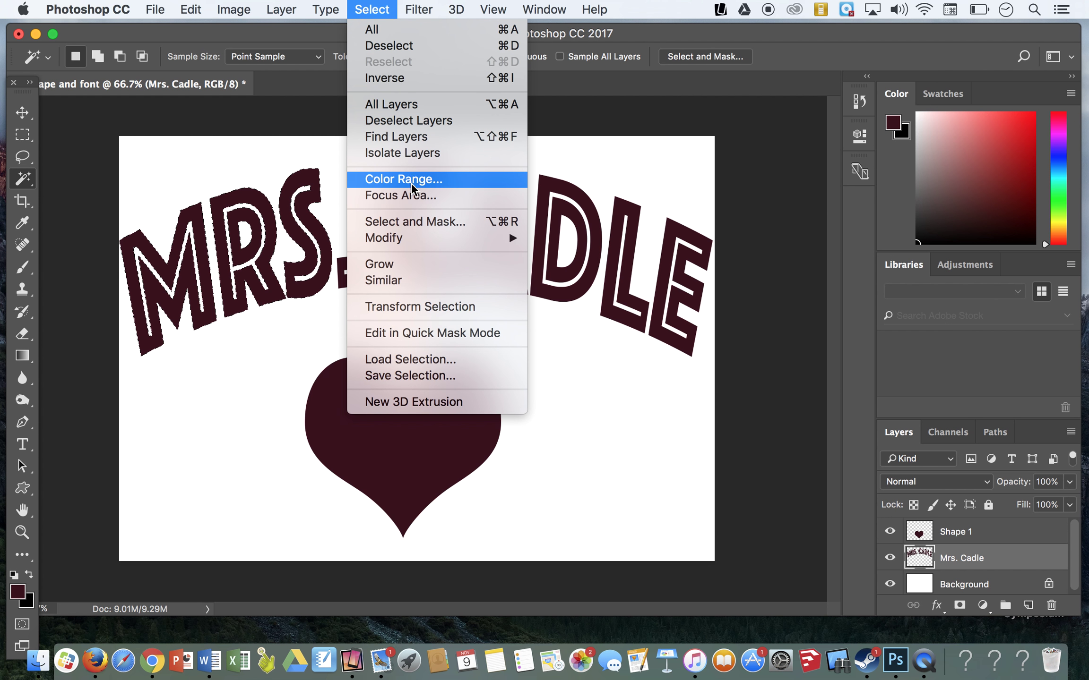
{"action": "left_click", "coordinate": [411, 282]}
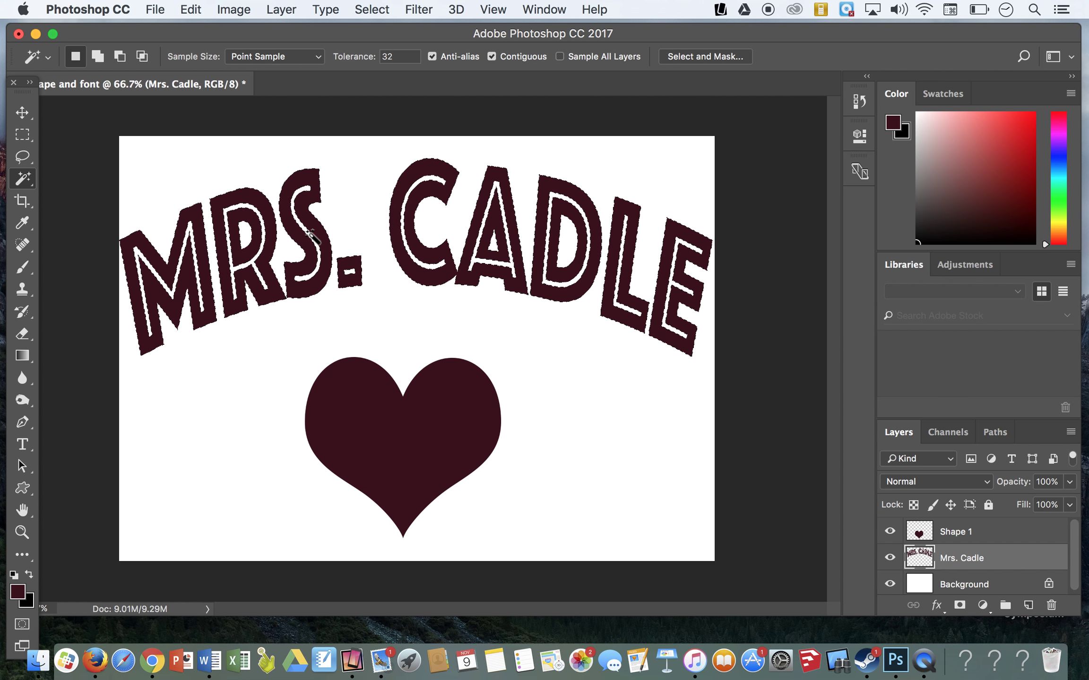
Step: Fill the selected name letters with the blue-red-yellow linear gradient, running from blue at their tops to yellow at their bases
{"action": "left_click", "coordinate": [22, 354]}
{"action": "left_click", "coordinate": [130, 60]}
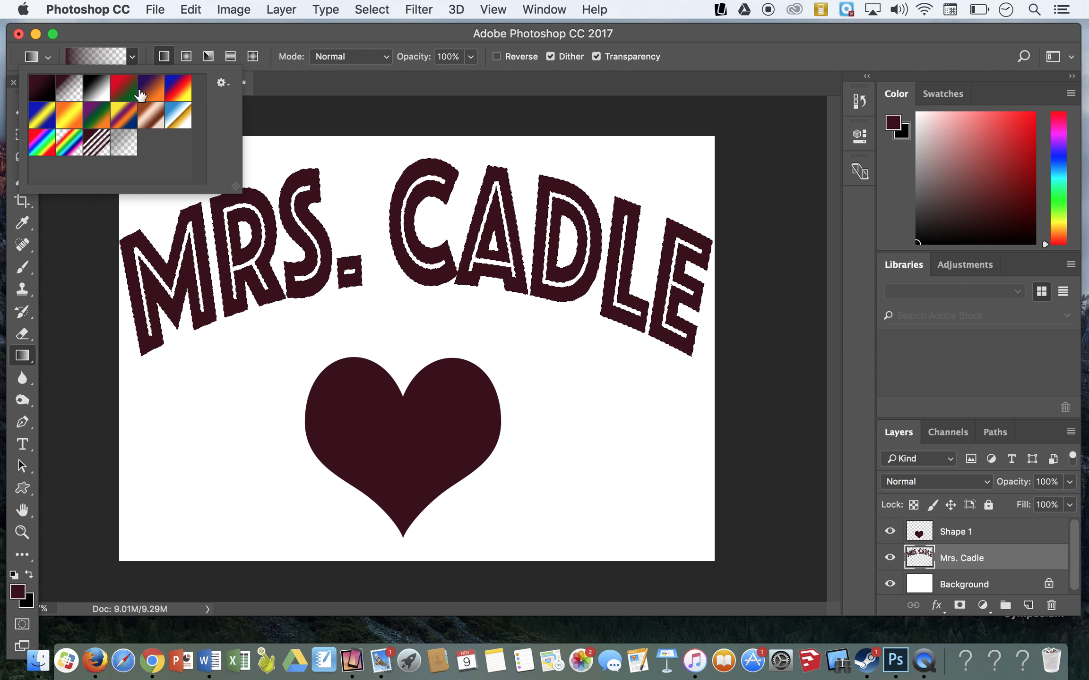
{"action": "left_click", "coordinate": [178, 90]}
{"action": "left_click_drag", "start_coordinate": [313, 158], "coordinate": [328, 274]}
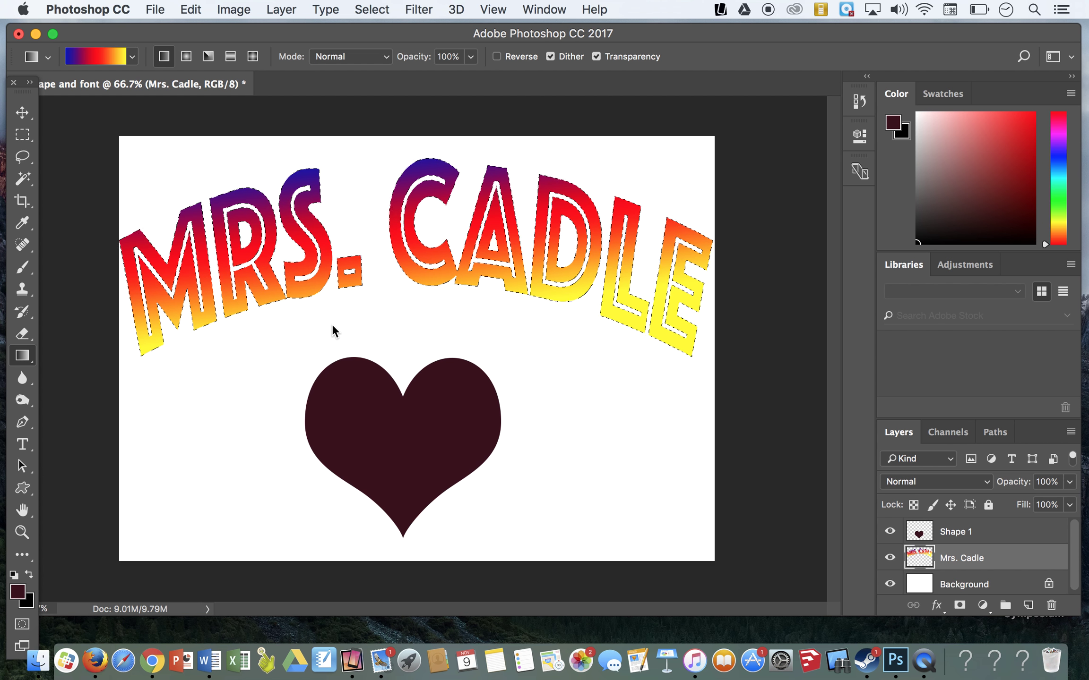
Step: Invert the selection and fill the area around the name with the same gradient, from blue at the bottom to yellow at the top
{"action": "key", "text": "super+shift+i"}
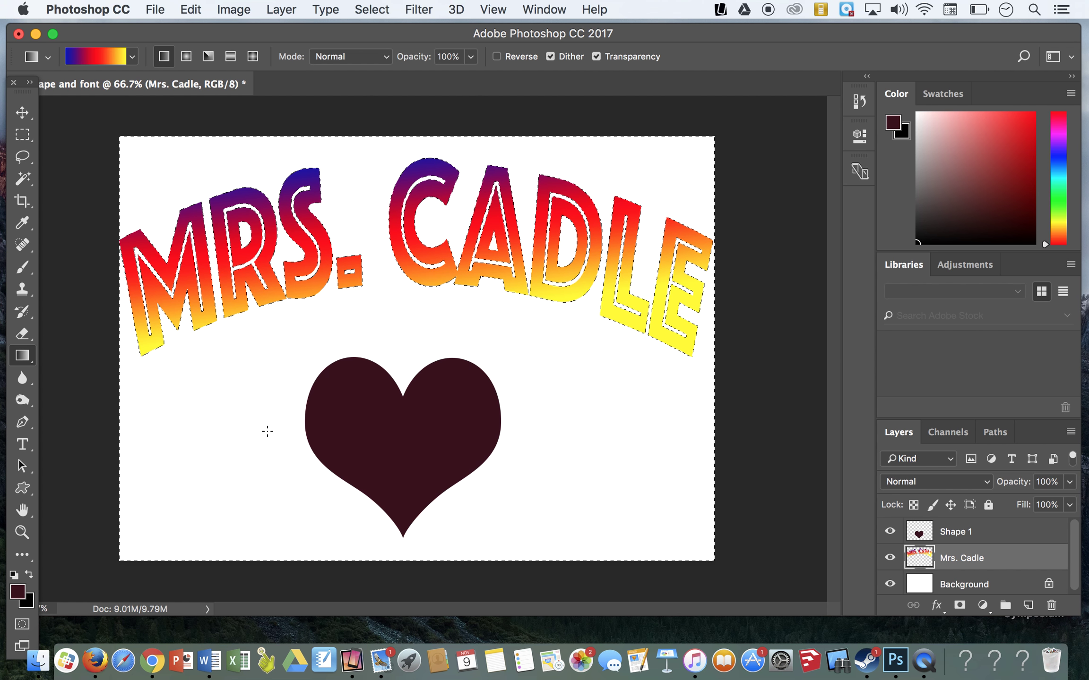
{"action": "left_click_drag", "start_coordinate": [246, 543], "coordinate": [245, 204]}
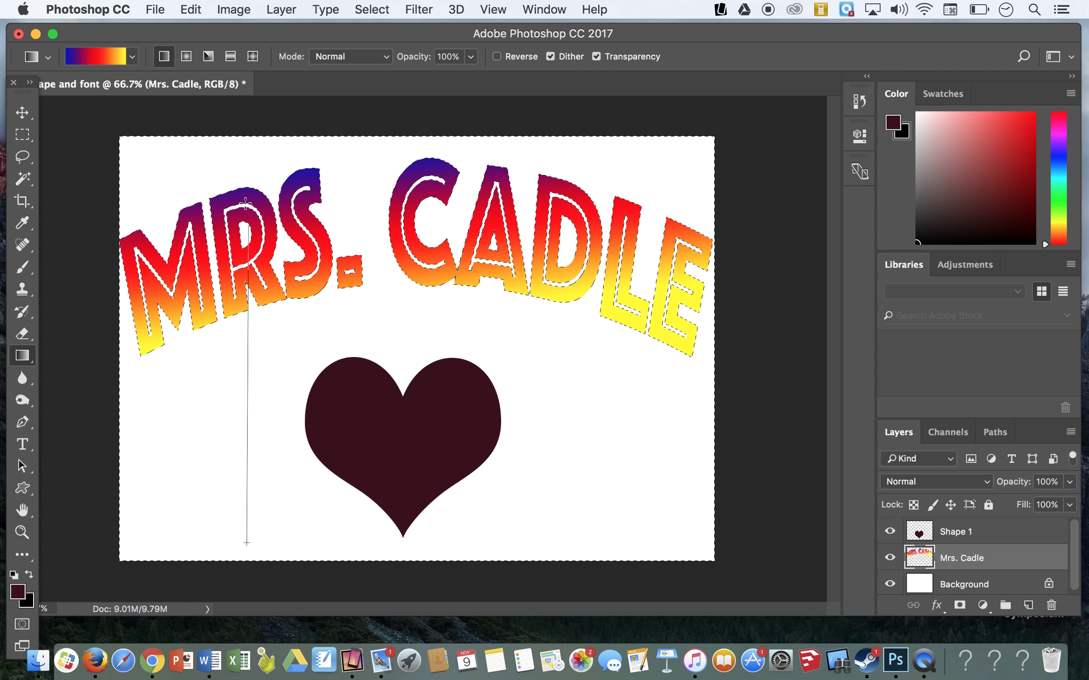
{"action": "left_click_drag", "start_coordinate": [245, 150], "coordinate": [244, 140]}
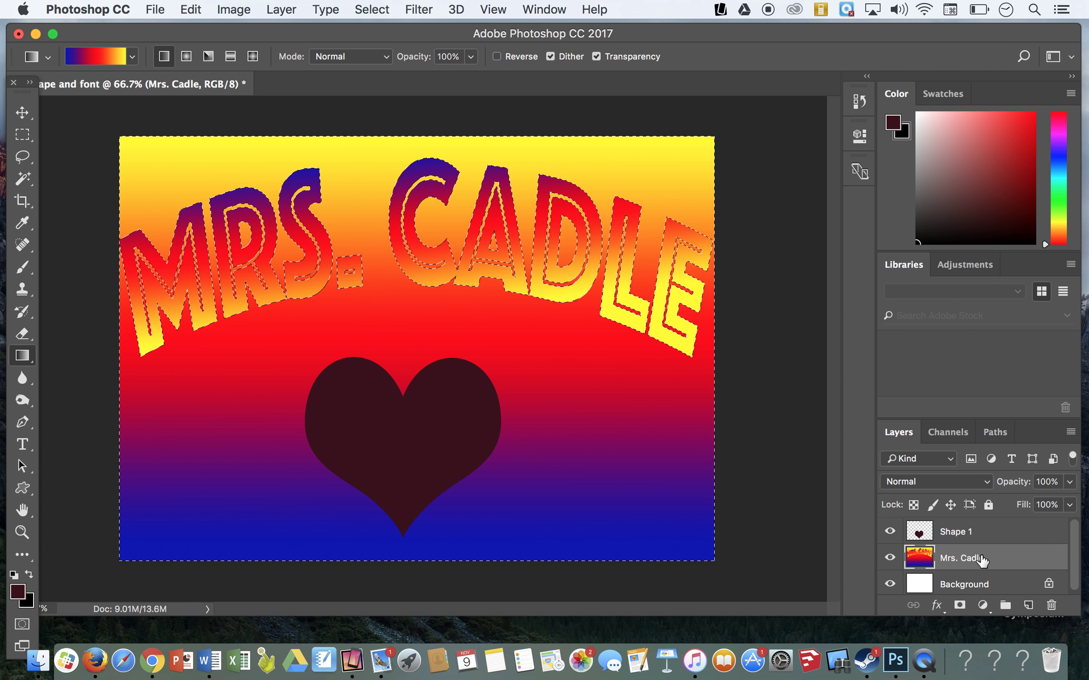
Step: Move the name layer above the heart layer and back below it, and undo the background gradient fill
{"action": "left_click_drag", "start_coordinate": [982, 562], "coordinate": [978, 530]}
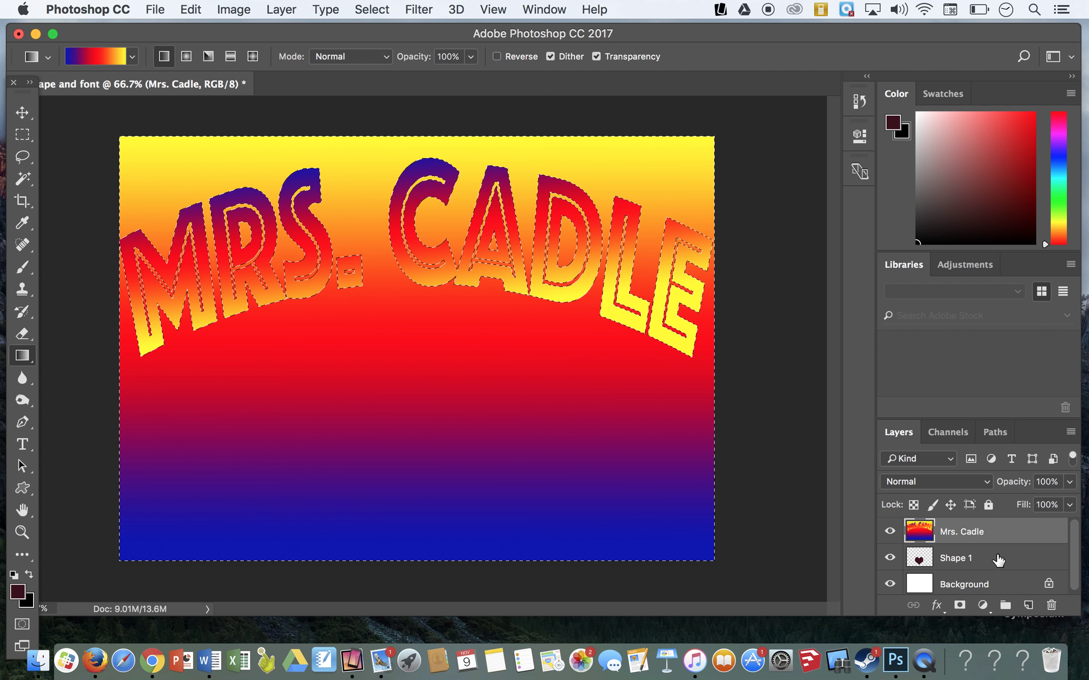
{"action": "left_click_drag", "start_coordinate": [964, 540], "coordinate": [972, 562]}
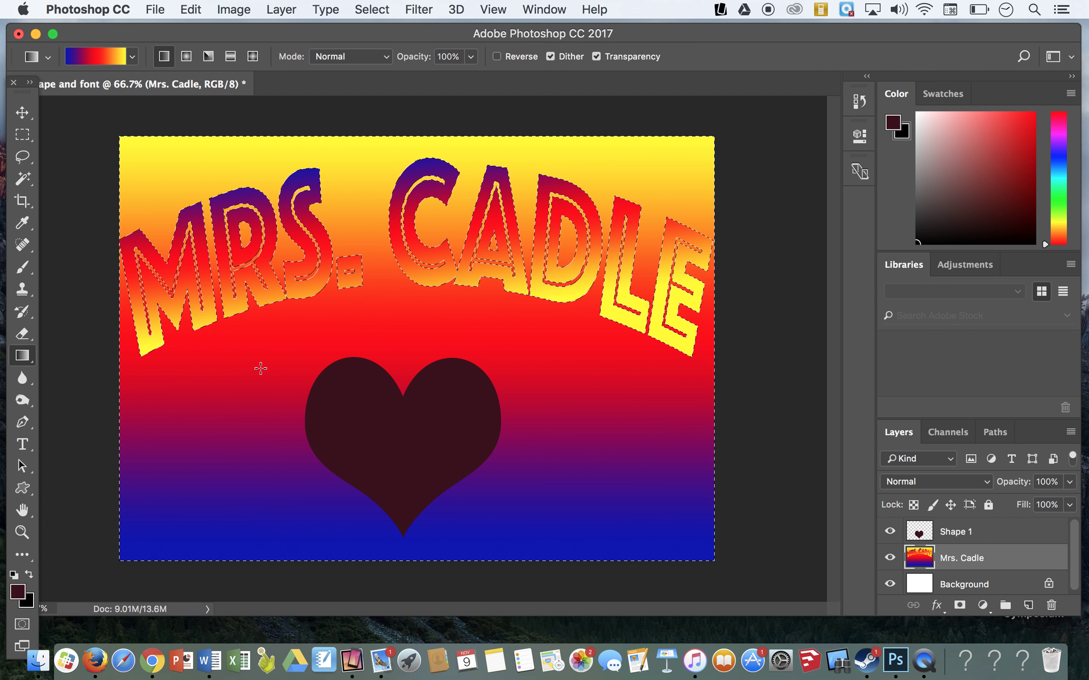
{"action": "key", "text": "super+z"}
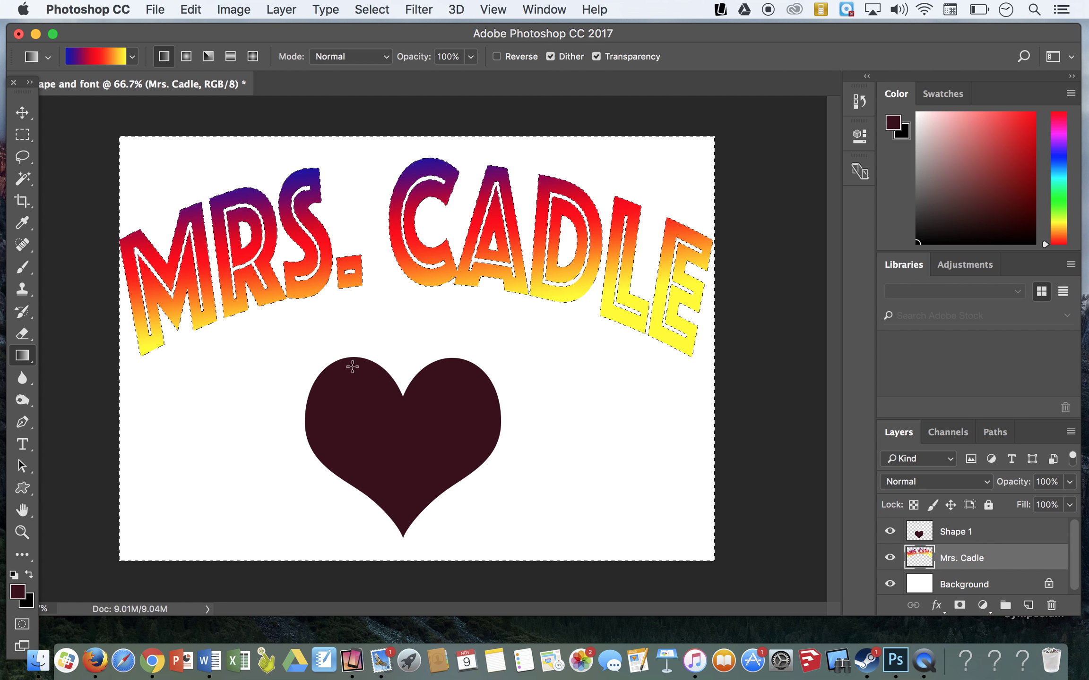
Step: Select the heart on its layer with the Magic Wand and fill it with the blue-white-gold linear gradient from bottom to top
{"action": "left_click", "coordinate": [919, 533]}
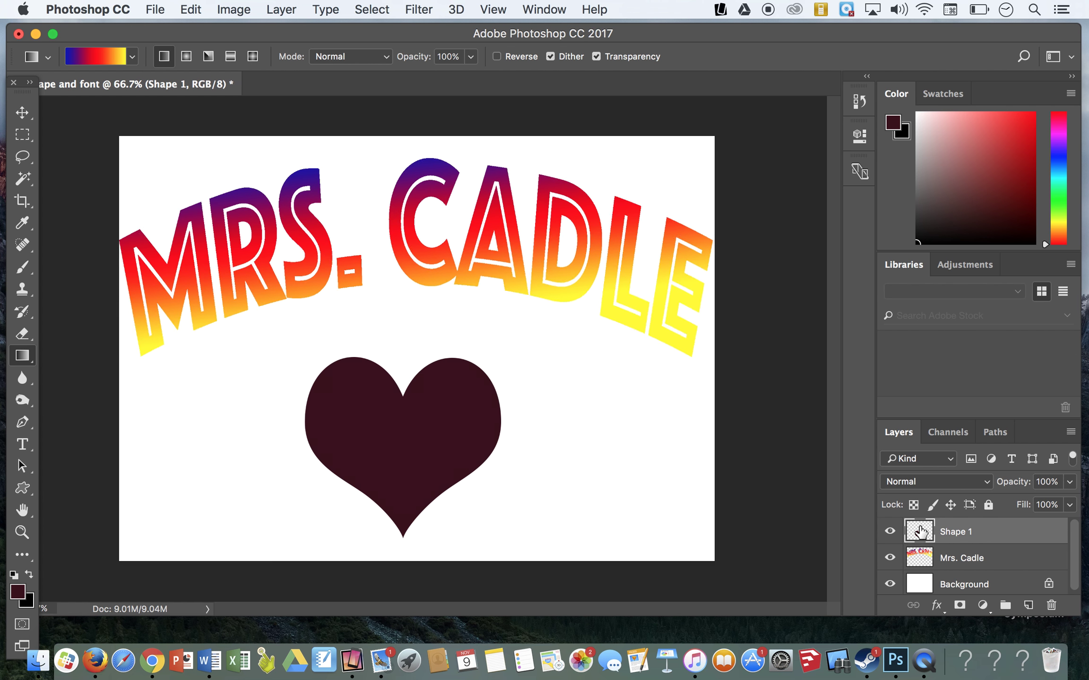
{"action": "left_click", "coordinate": [22, 181]}
{"action": "left_click", "coordinate": [372, 422]}
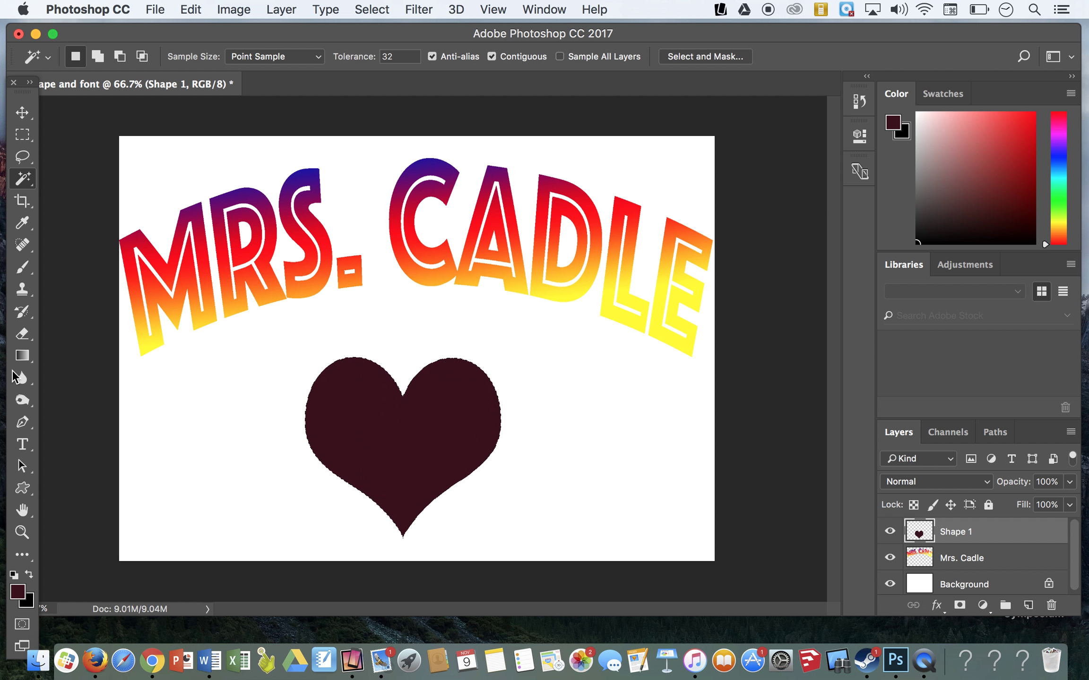
{"action": "left_click", "coordinate": [23, 355]}
{"action": "left_click", "coordinate": [132, 56]}
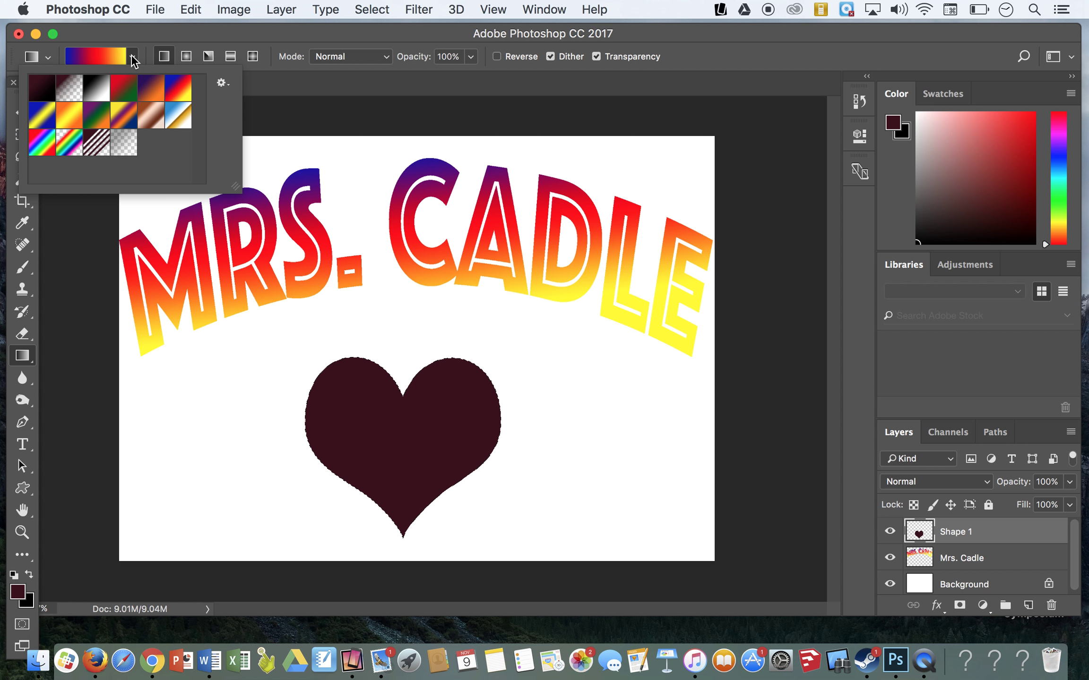
{"action": "left_click", "coordinate": [178, 114]}
{"action": "left_click", "coordinate": [365, 483]}
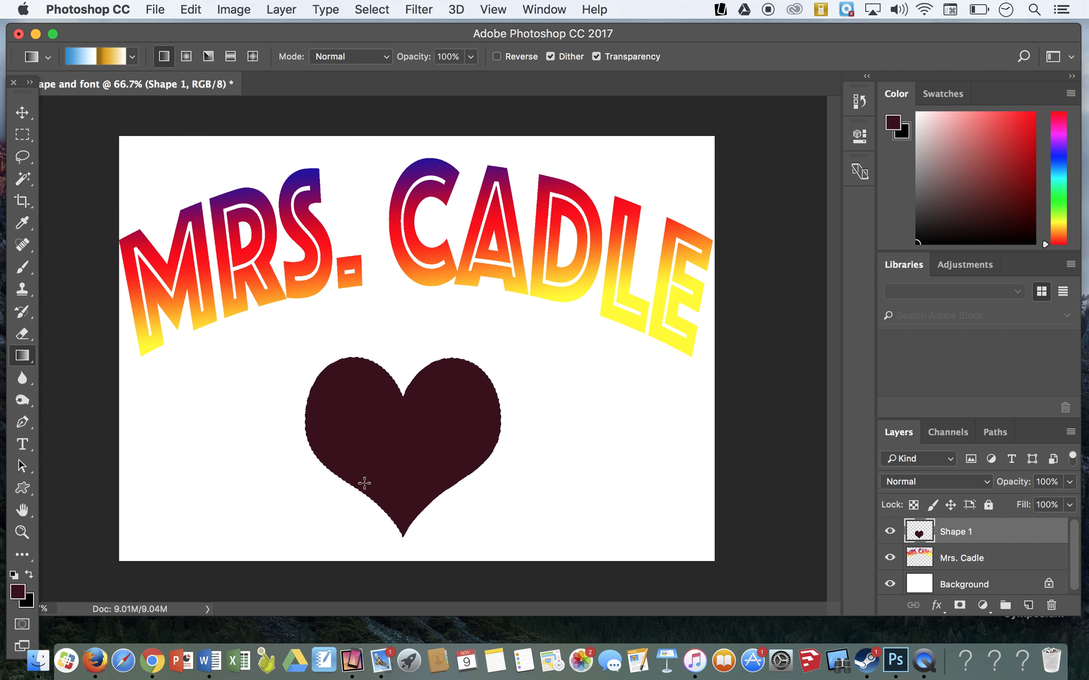
{"action": "left_click_drag", "start_coordinate": [421, 471], "coordinate": [420, 364]}
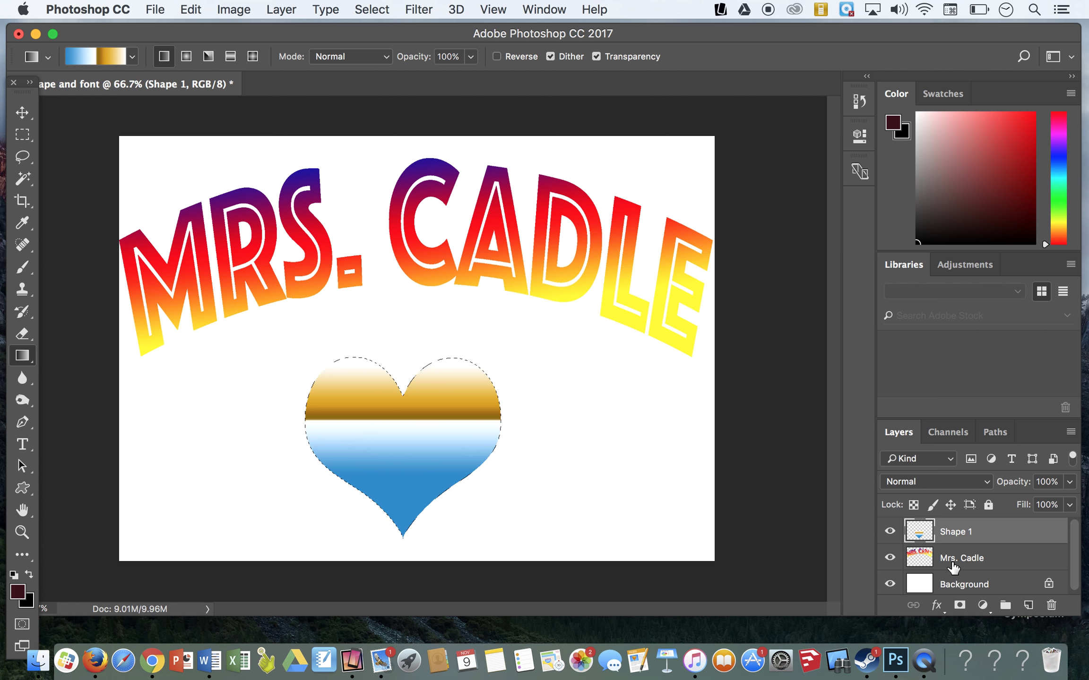
Step: Add a Bevel & Emboss style to the name layer with 282% depth and 57 px size
{"action": "left_click", "coordinate": [986, 559]}
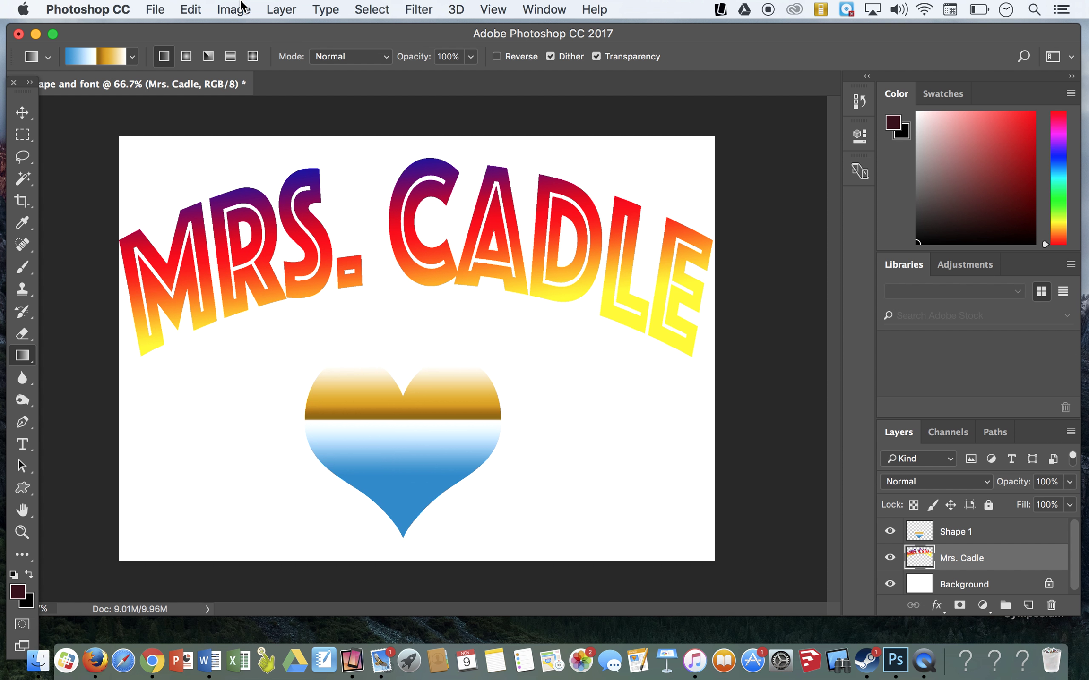
{"action": "left_click", "coordinate": [282, 9]}
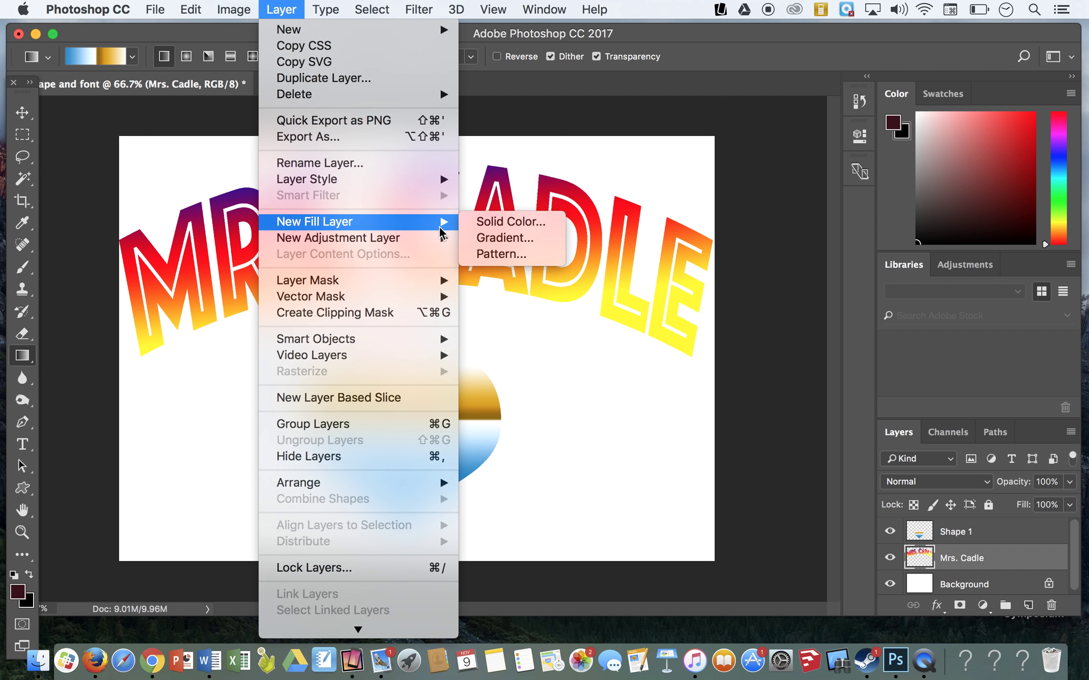
{"action": "mouse_move", "coordinate": [431, 238]}
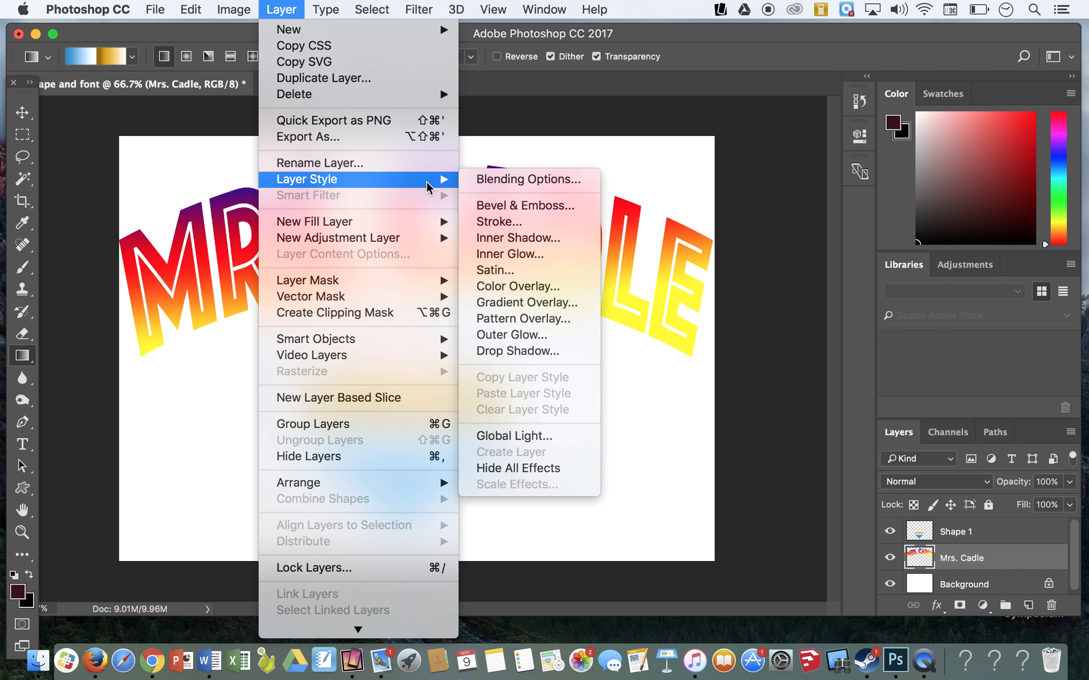
{"action": "left_click", "coordinate": [541, 206]}
{"action": "left_click_drag", "start_coordinate": [308, 109], "coordinate": [492, 17]}
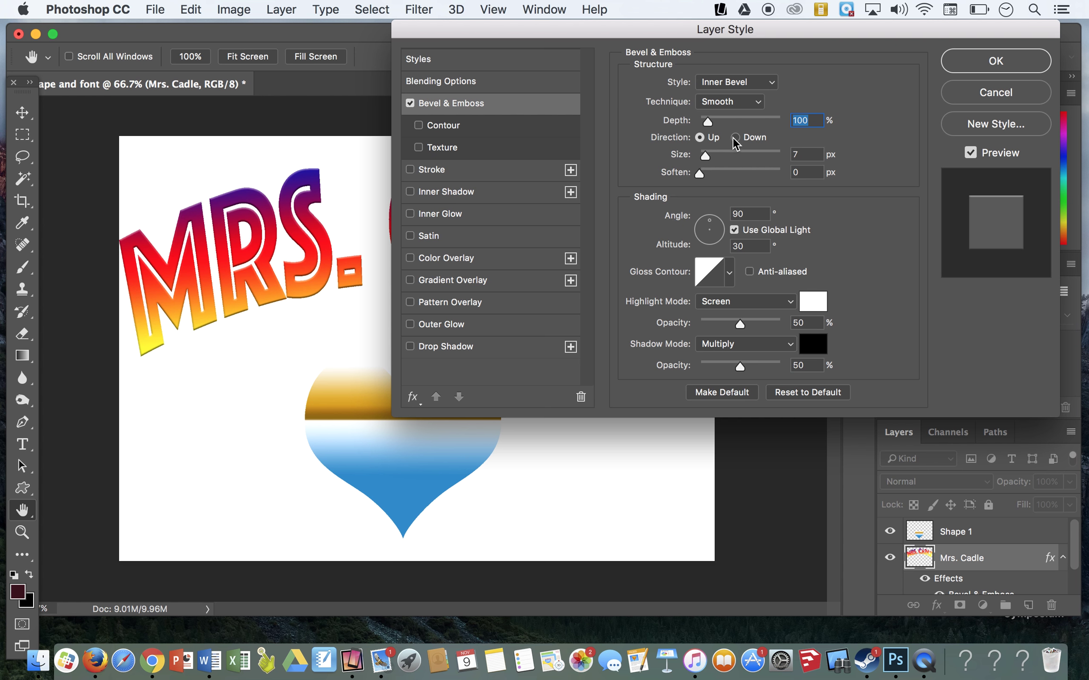
{"action": "left_click", "coordinate": [723, 119]}
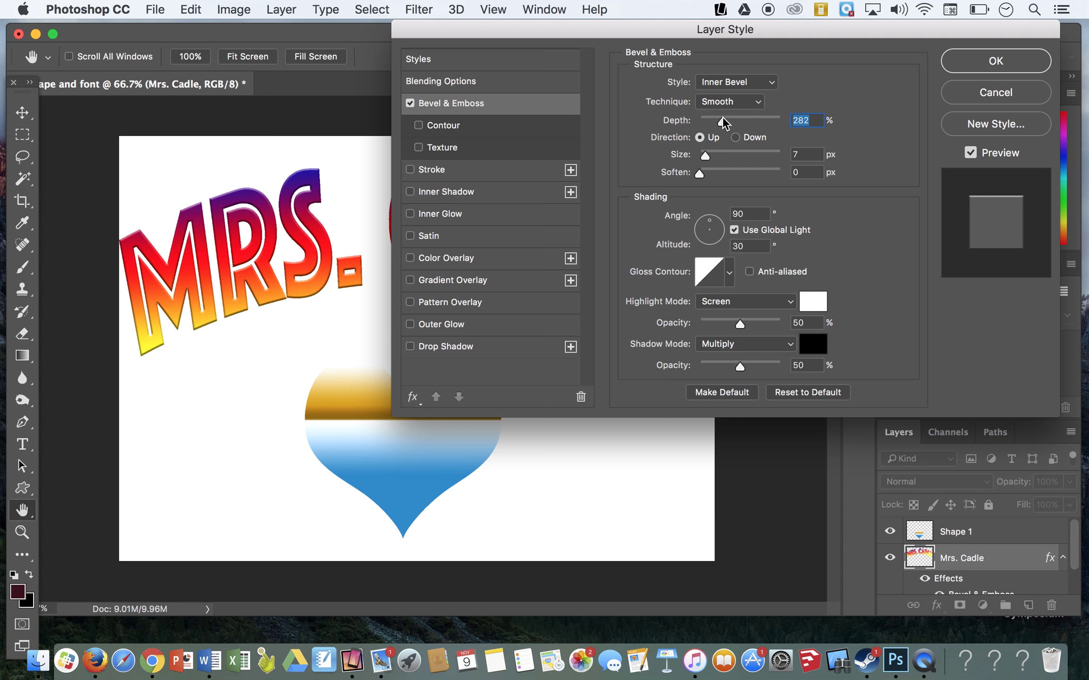
{"action": "left_click", "coordinate": [722, 152]}
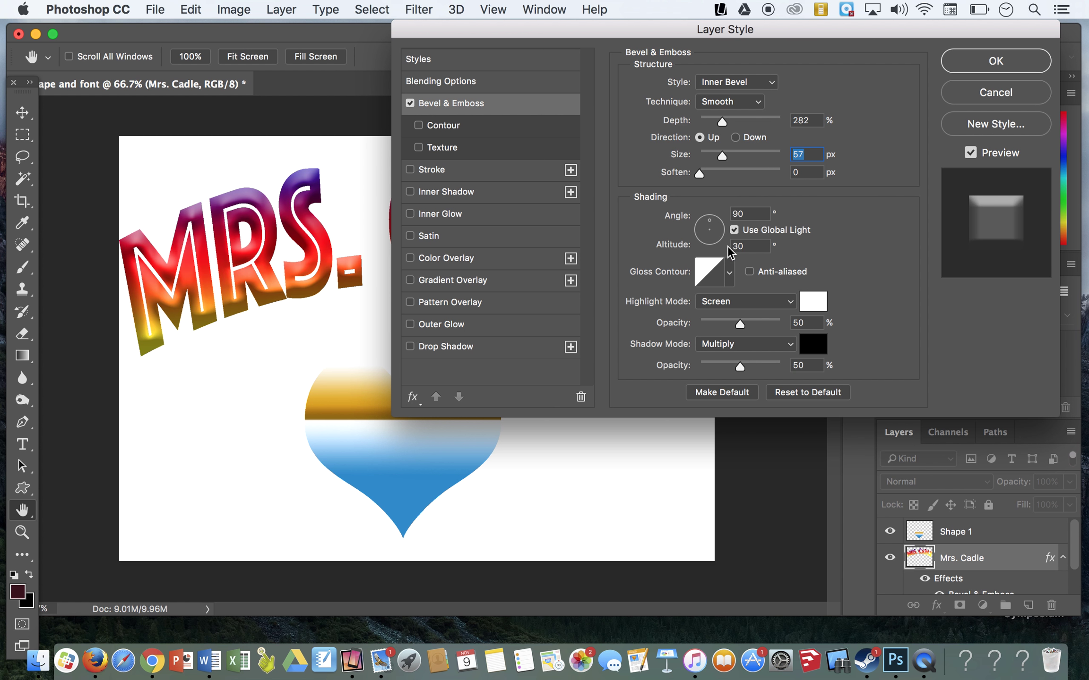
Step: Set the name's bevel technique to Chisel Hard and its soften value to 3 px
{"action": "left_click", "coordinate": [731, 102]}
{"action": "left_click", "coordinate": [736, 115]}
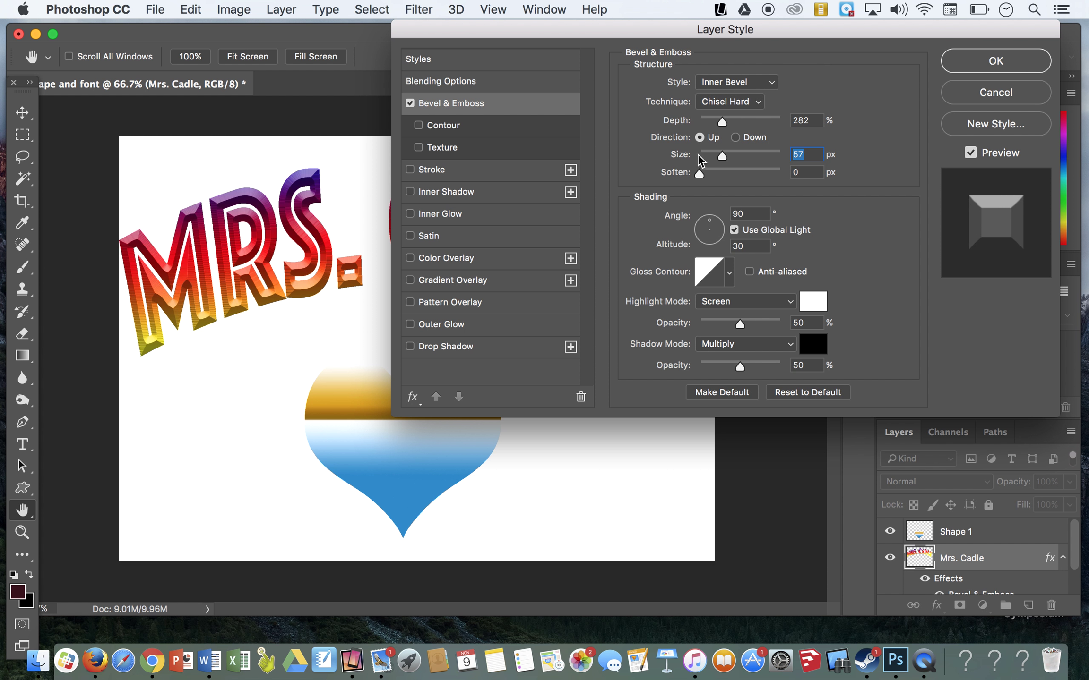
{"action": "left_click", "coordinate": [703, 170]}
{"action": "left_click", "coordinate": [716, 172]}
Step: Give the name two drop shadows: one at 17 px distance, another with 49 px distance, 41% spread and 38 px size, and apply the styles
{"action": "left_click", "coordinate": [440, 349]}
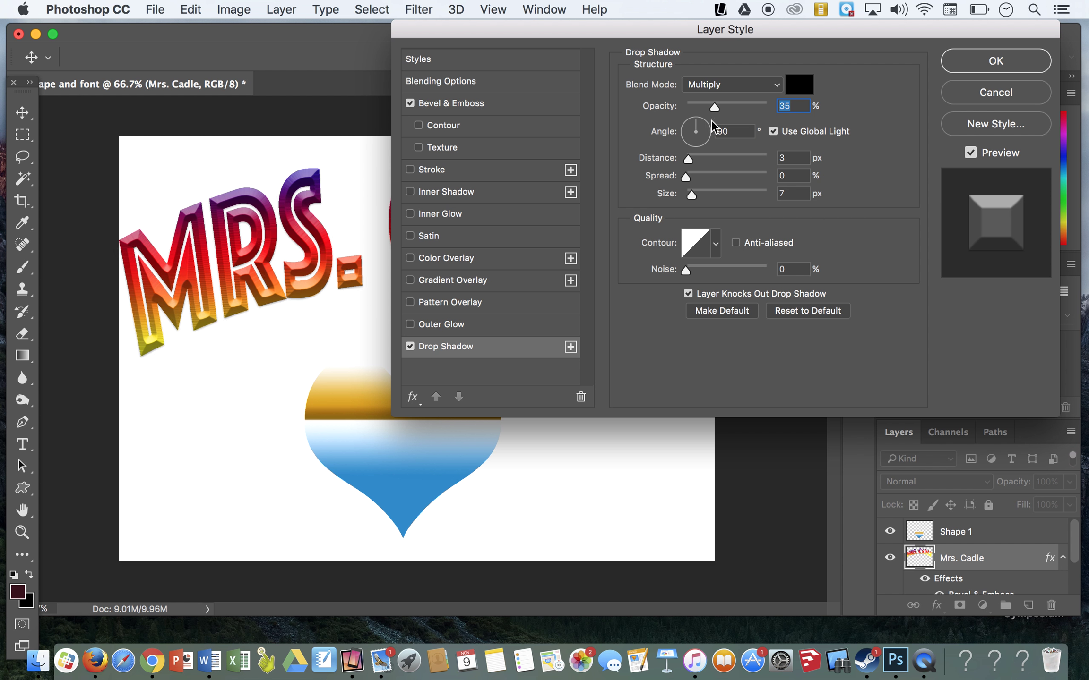
{"action": "left_click_drag", "start_coordinate": [688, 155], "coordinate": [699, 155]}
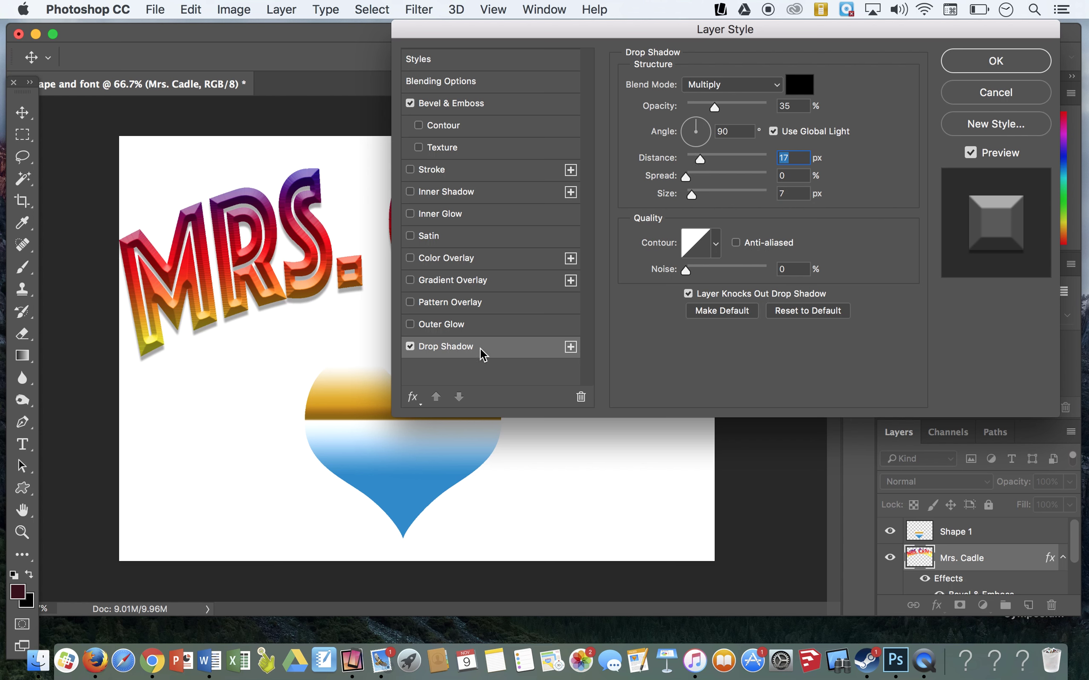
{"action": "left_click", "coordinate": [570, 347]}
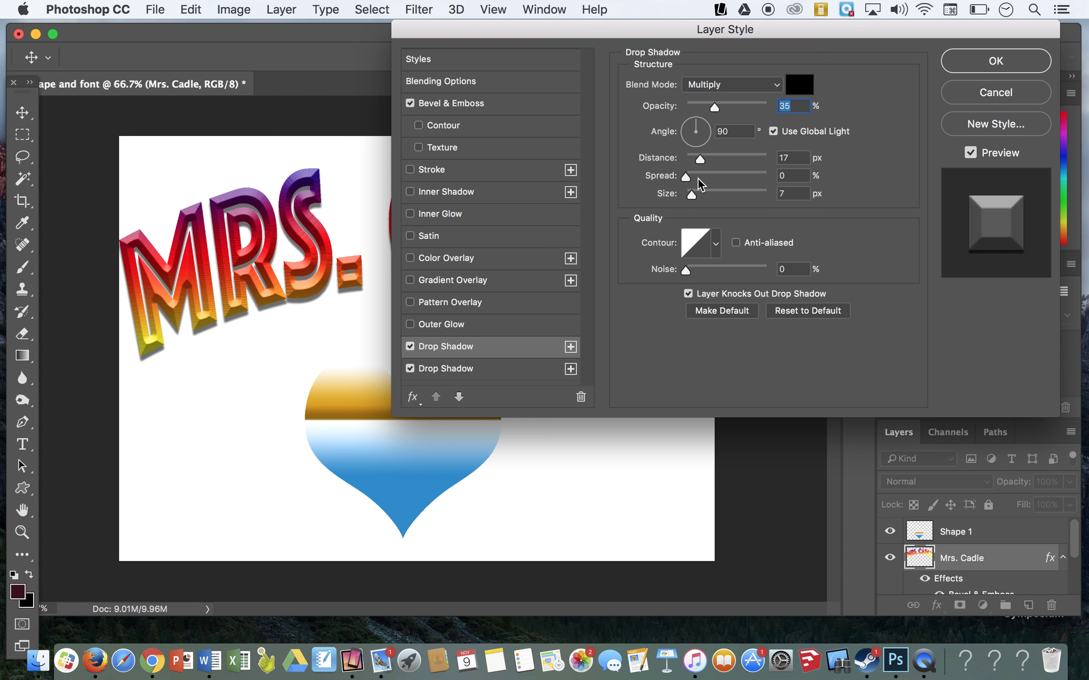
{"action": "left_click_drag", "start_coordinate": [692, 195], "coordinate": [725, 156]}
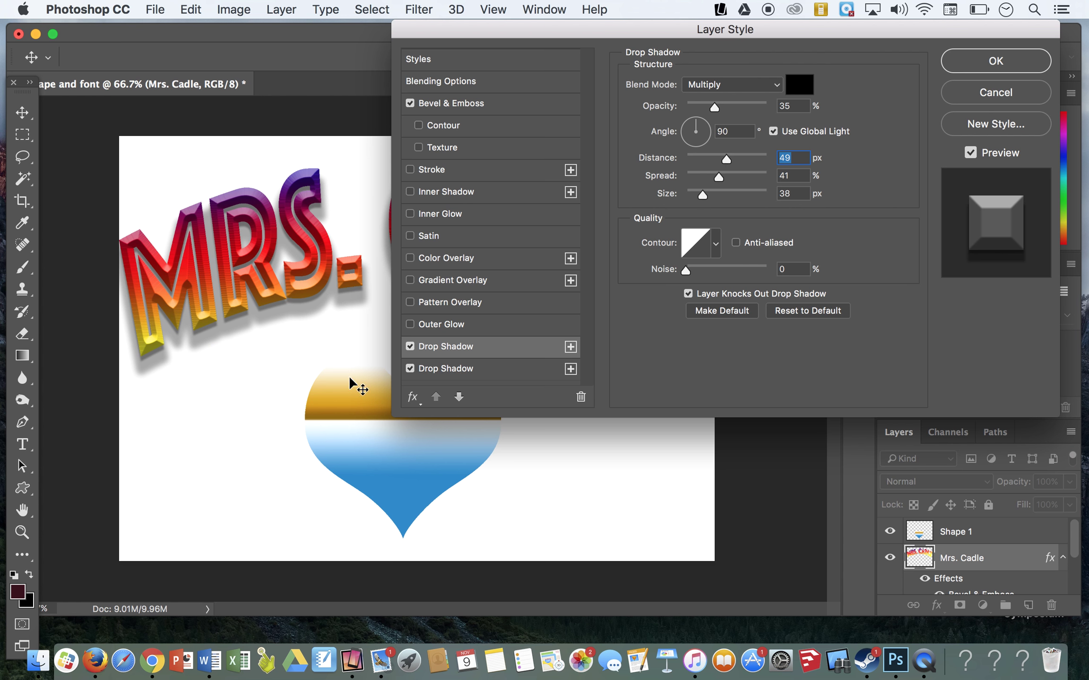
{"action": "left_click", "coordinate": [969, 60]}
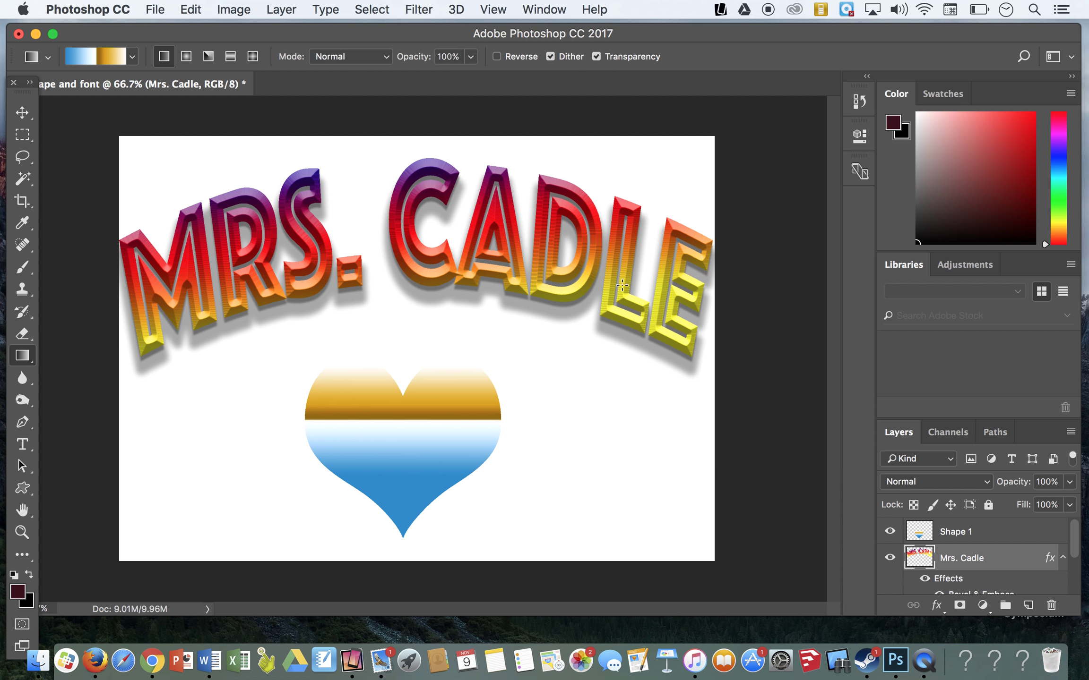
Step: Add an Inner Glow to the heart layer with 53% opacity, 40% noise and 15% choke
{"action": "left_click", "coordinate": [952, 534]}
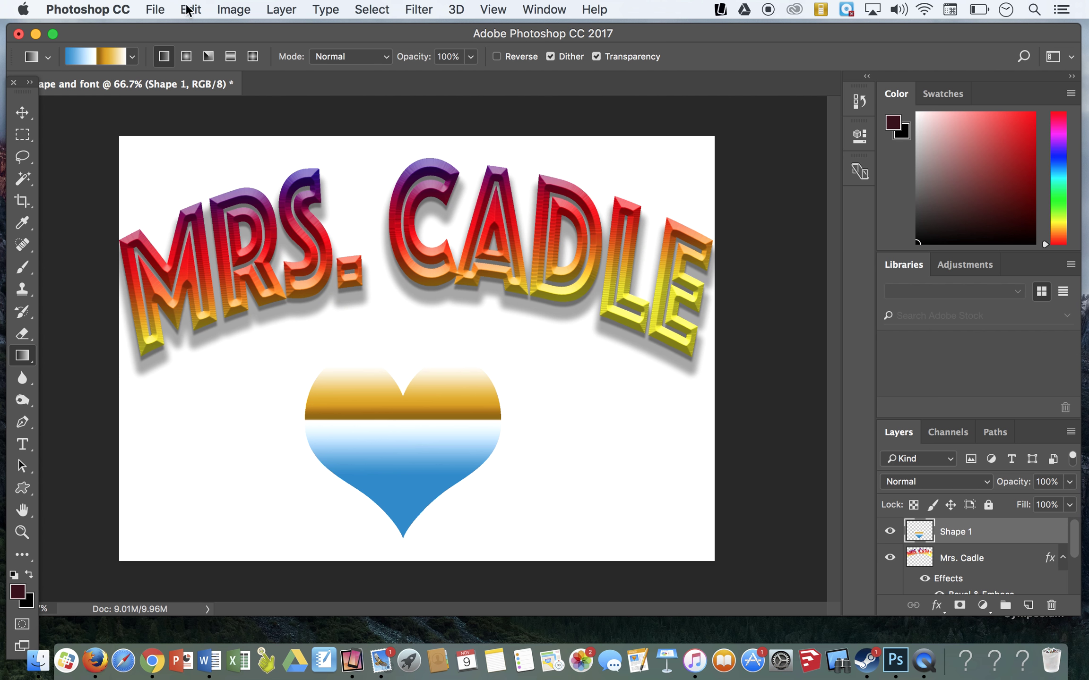
{"action": "left_click", "coordinate": [279, 10]}
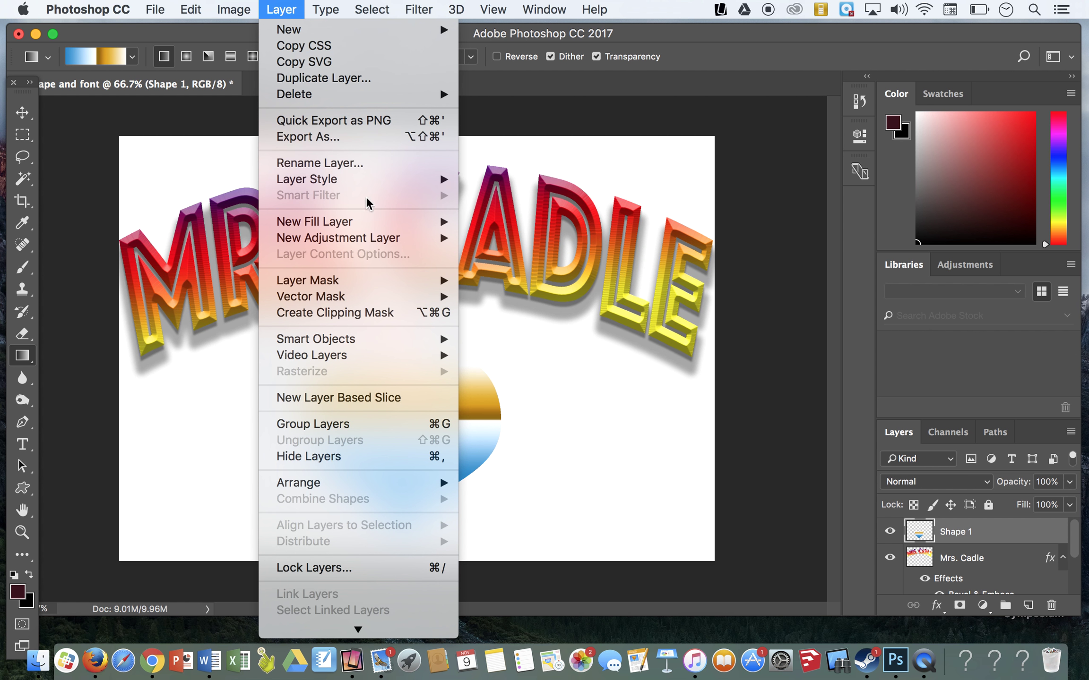
{"action": "mouse_move", "coordinate": [408, 179]}
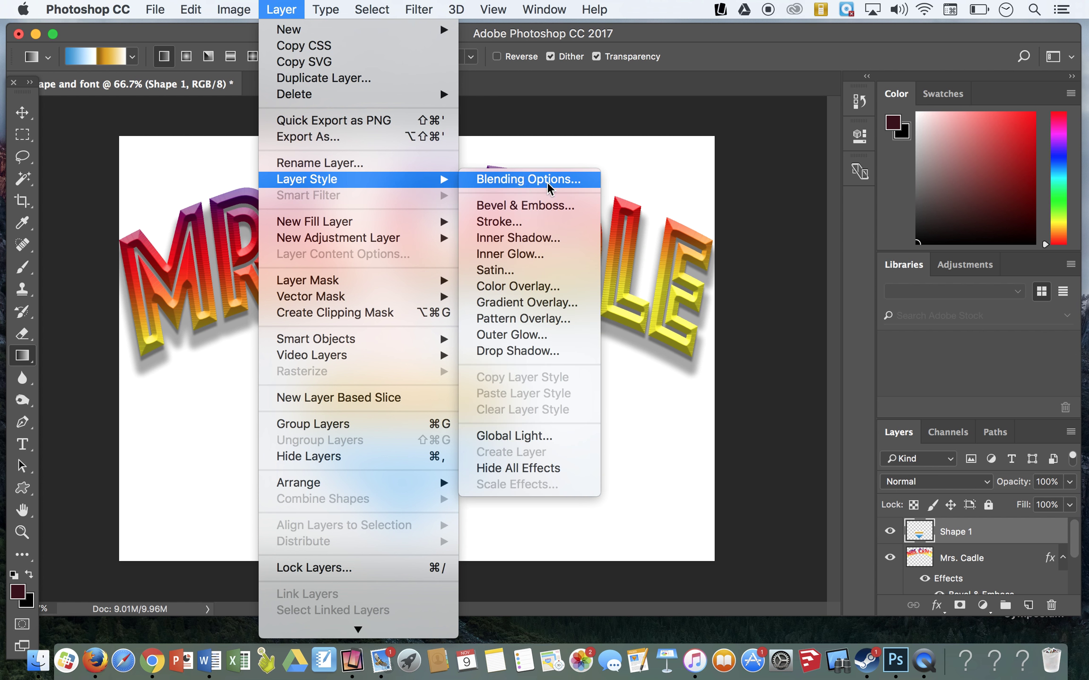
{"action": "left_click", "coordinate": [542, 254]}
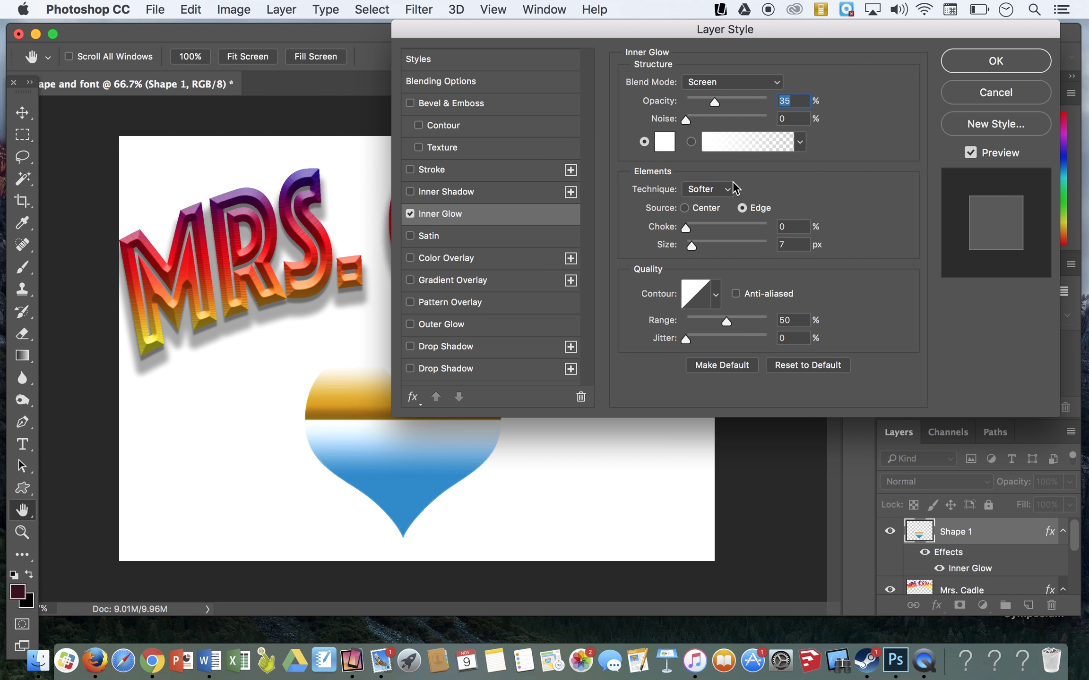
{"action": "left_click_drag", "start_coordinate": [685, 227], "coordinate": [697, 227]}
{"action": "left_click_drag", "start_coordinate": [686, 120], "coordinate": [729, 100]}
Step: Set the heart's inner glow colour to magenta pink
{"action": "left_click", "coordinate": [665, 141]}
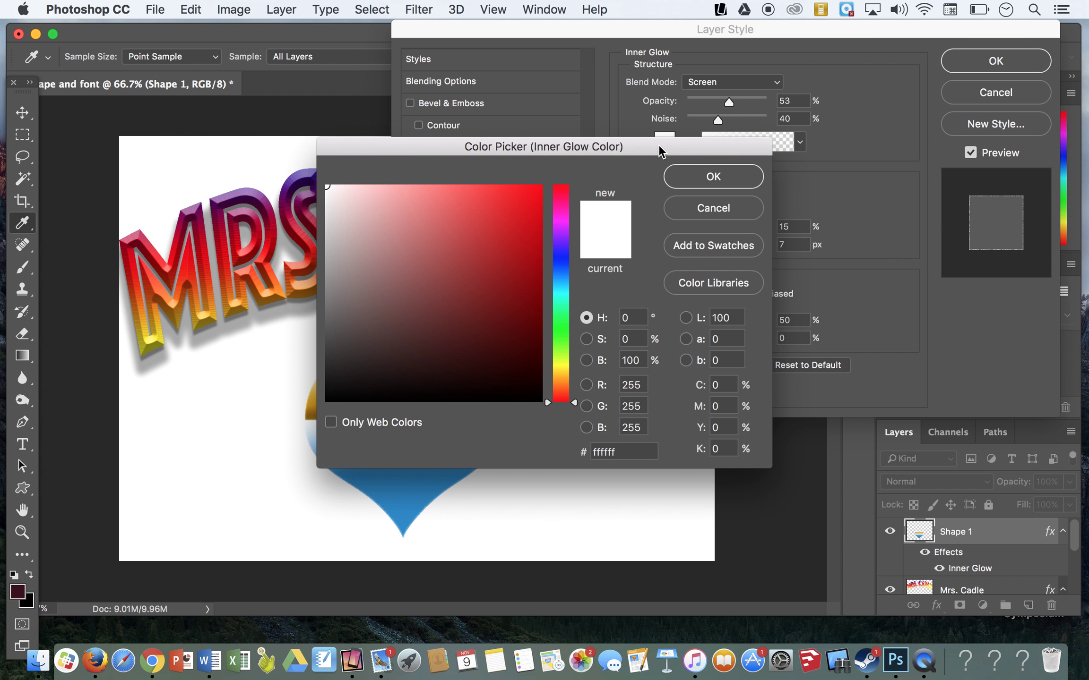
{"action": "left_click", "coordinate": [505, 218]}
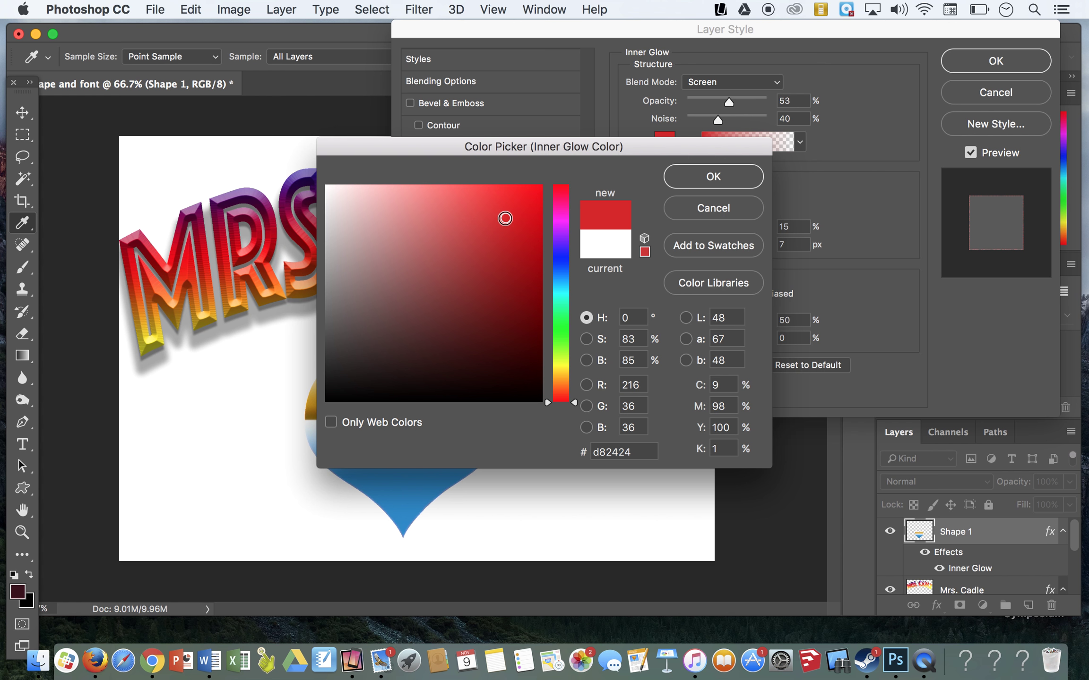
{"action": "left_click", "coordinate": [559, 218]}
{"action": "key", "text": "Return"}
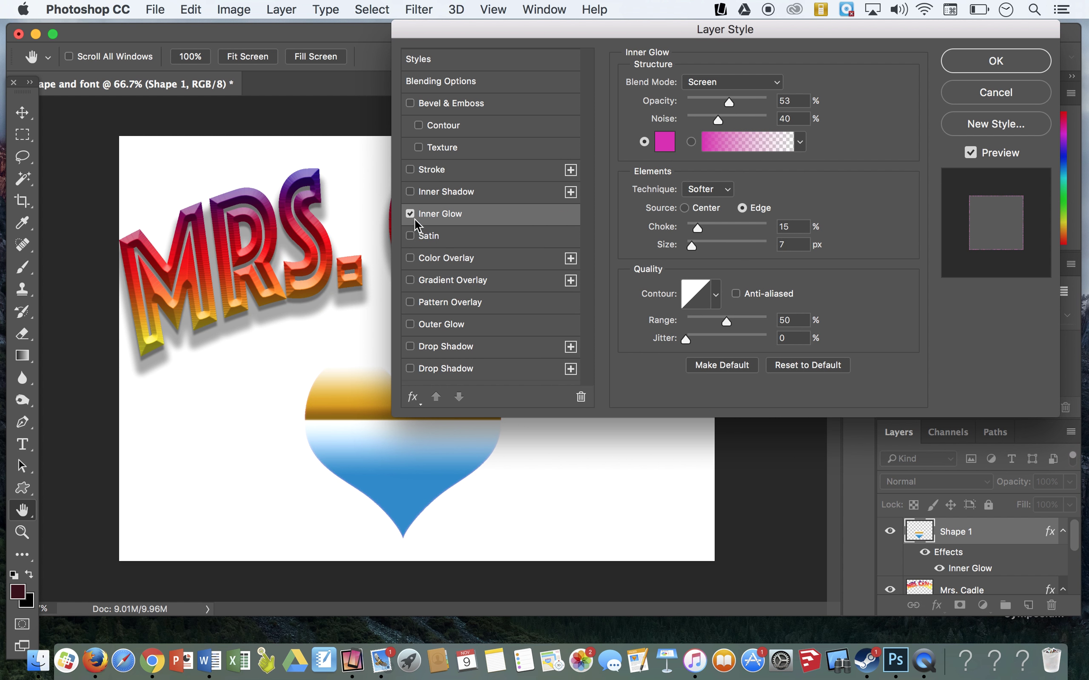
Step: Try the Satin effect on the heart and switch it off again
{"action": "left_click", "coordinate": [428, 237]}
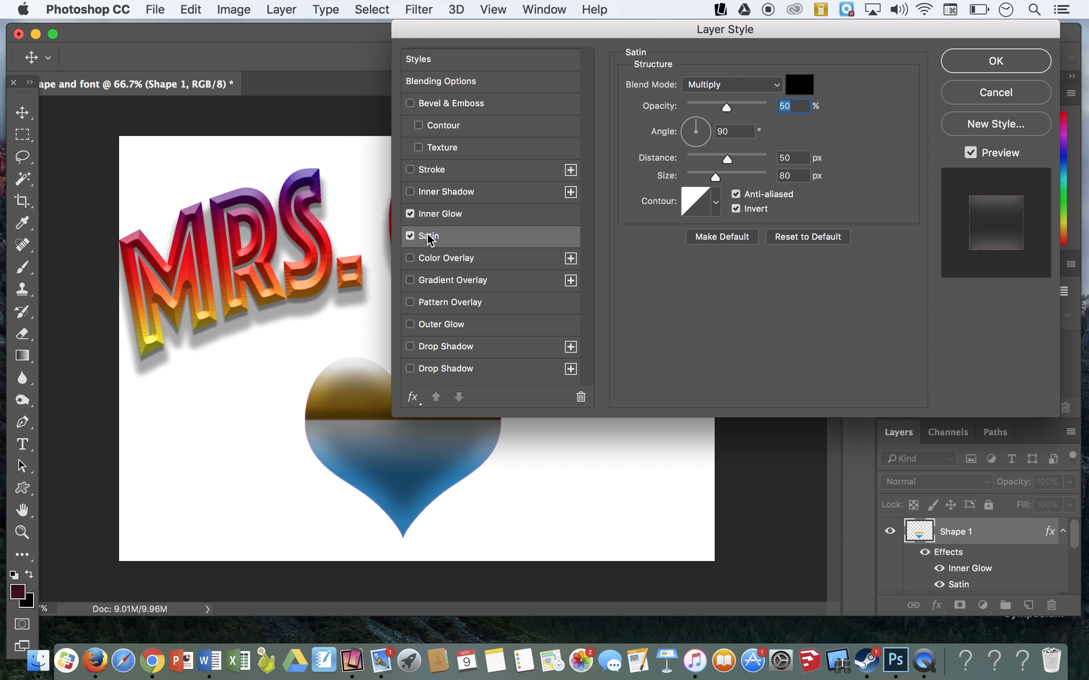
{"action": "left_click", "coordinate": [437, 215]}
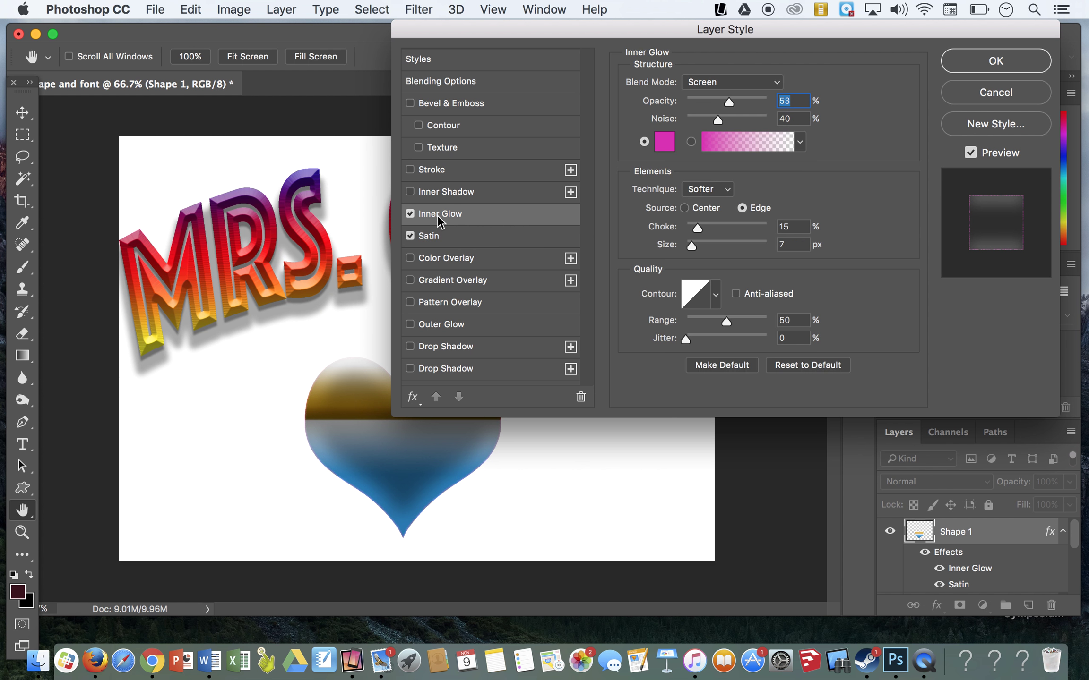
{"action": "left_click", "coordinate": [411, 235]}
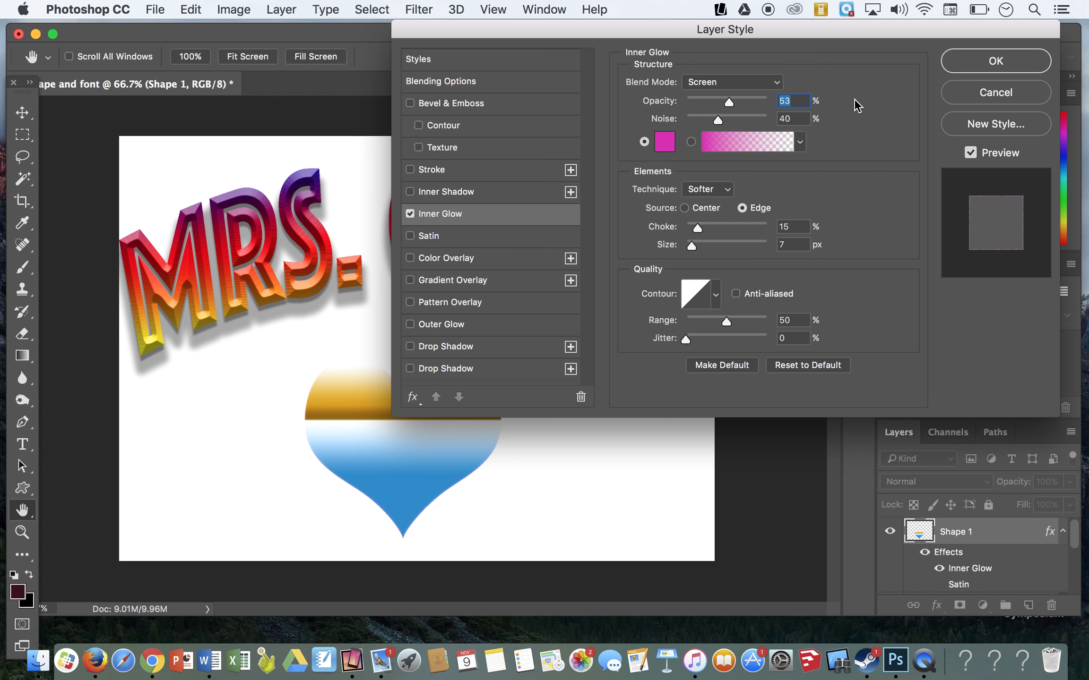
Step: Add an Outer Glow to the heart and set its colour to dark red
{"action": "mouse_move", "coordinate": [763, 36]}
{"action": "left_mouse_down"}
{"action": "mouse_move", "coordinate": [863, 37]}
{"action": "mouse_move", "coordinate": [768, 37]}
{"action": "left_mouse_up"}
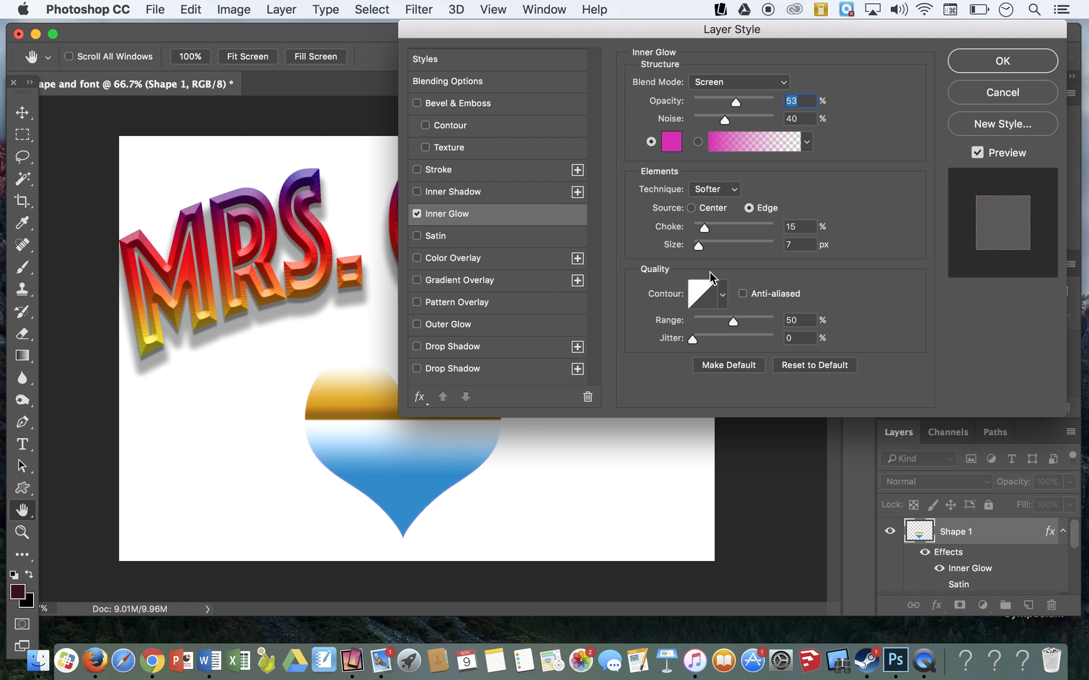
{"action": "left_click", "coordinate": [449, 325]}
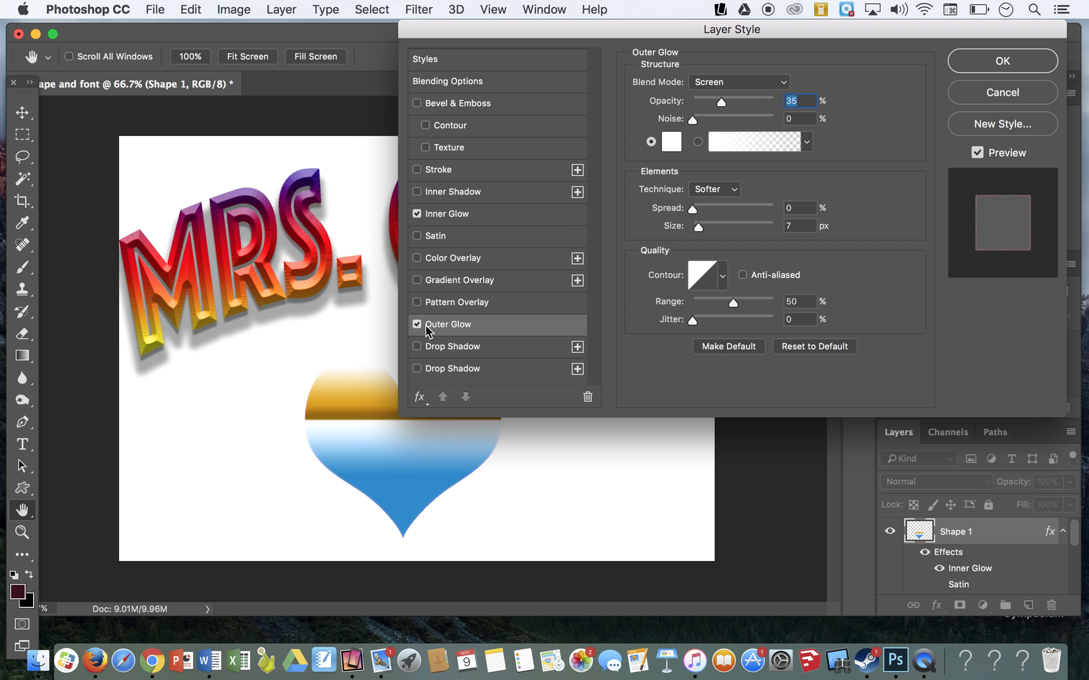
{"action": "left_click", "coordinate": [672, 141]}
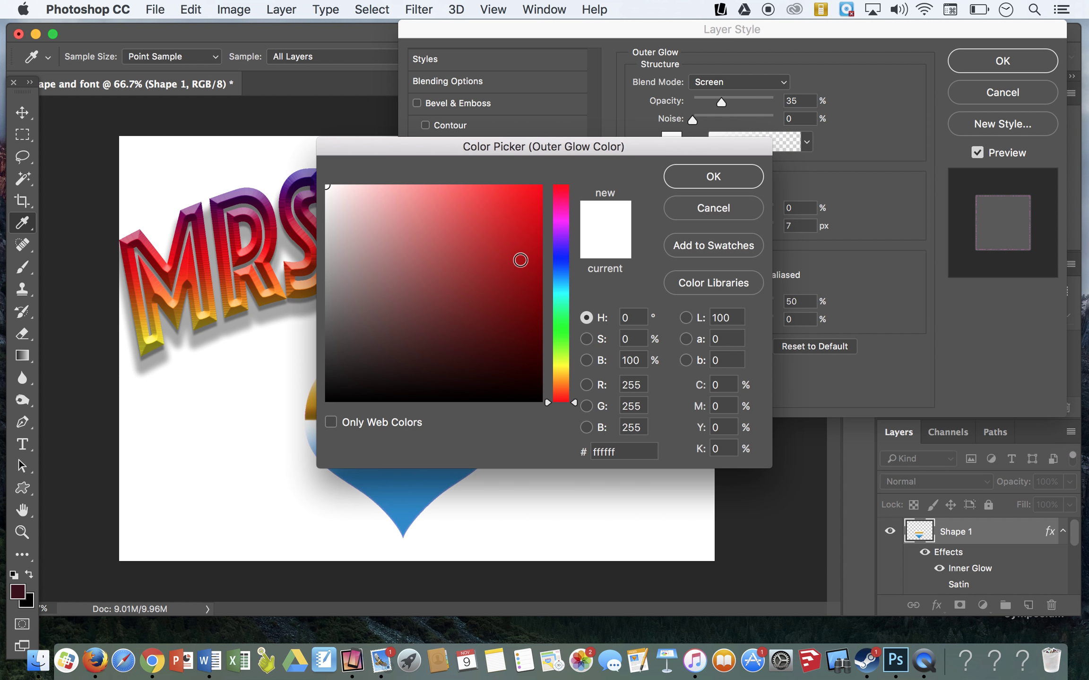
{"action": "left_click", "coordinate": [521, 260]}
{"action": "left_click", "coordinate": [725, 169]}
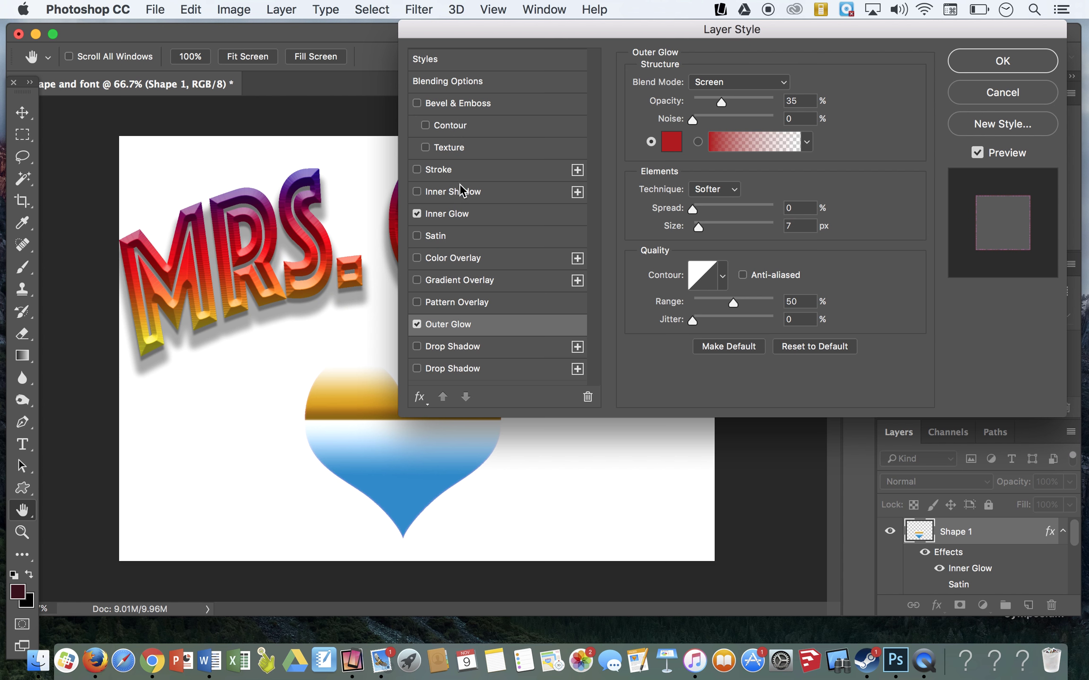
Step: Add a Bevel & Emboss with the Smooth technique to the heart and apply its layer styles
{"action": "left_click", "coordinate": [463, 105]}
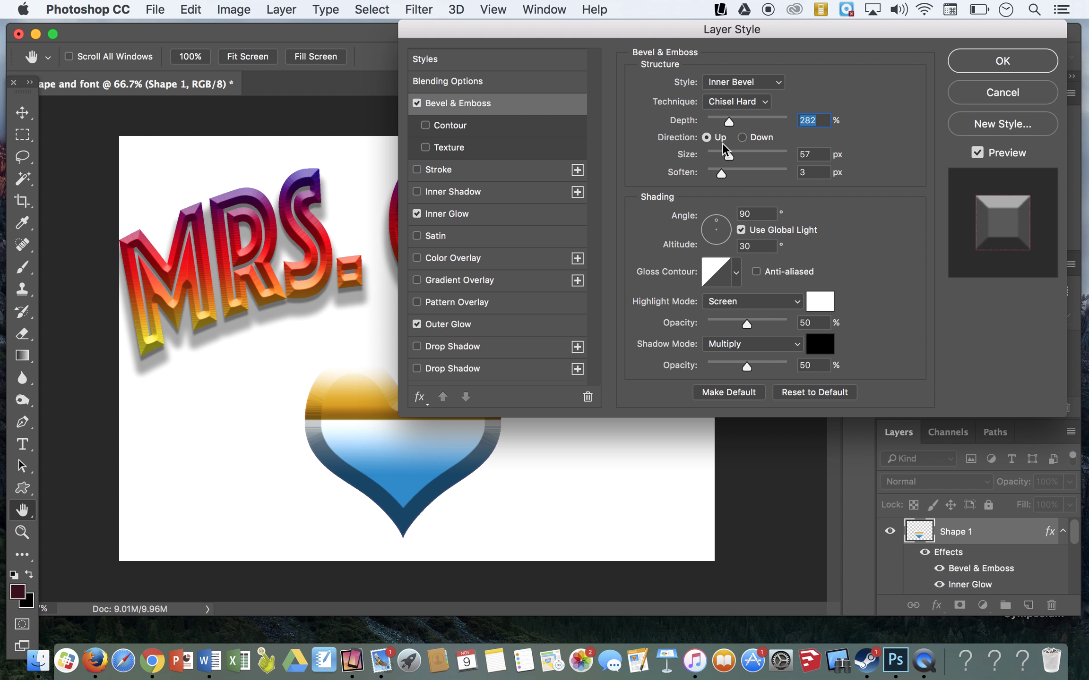
{"action": "left_click", "coordinate": [733, 101]}
{"action": "left_click", "coordinate": [726, 86]}
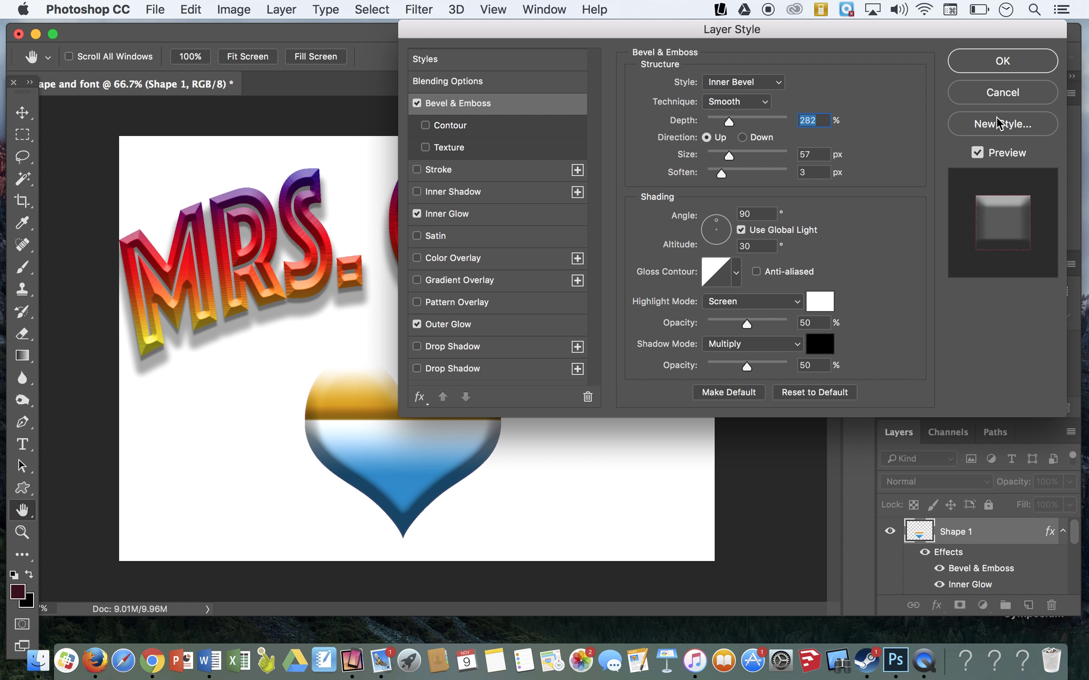
{"action": "left_click", "coordinate": [1011, 62]}
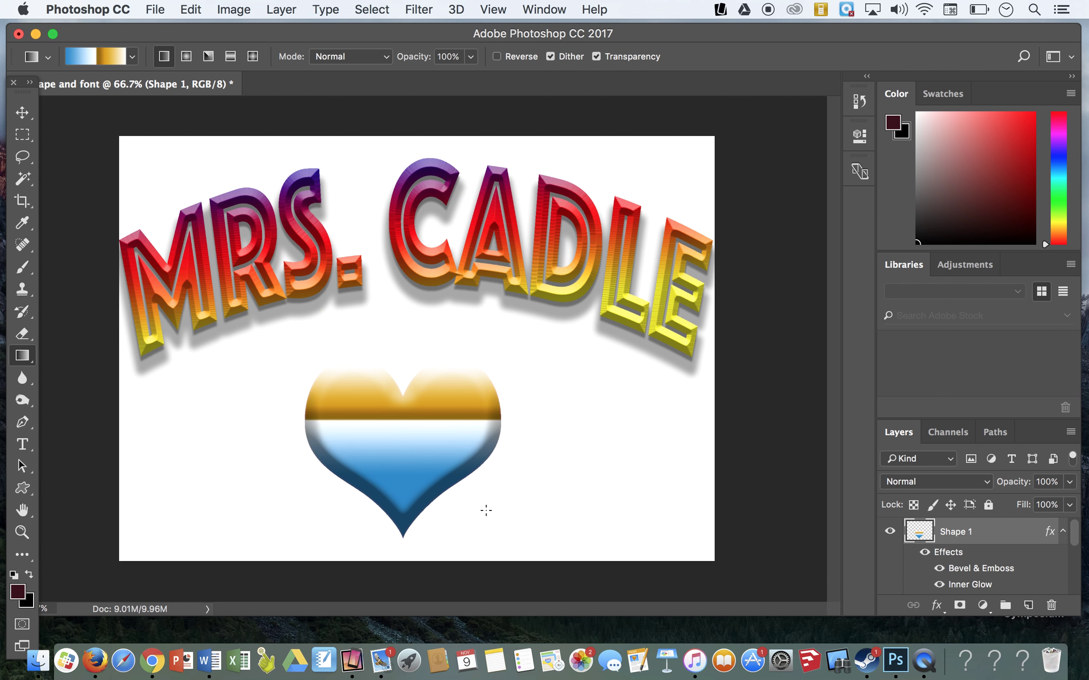